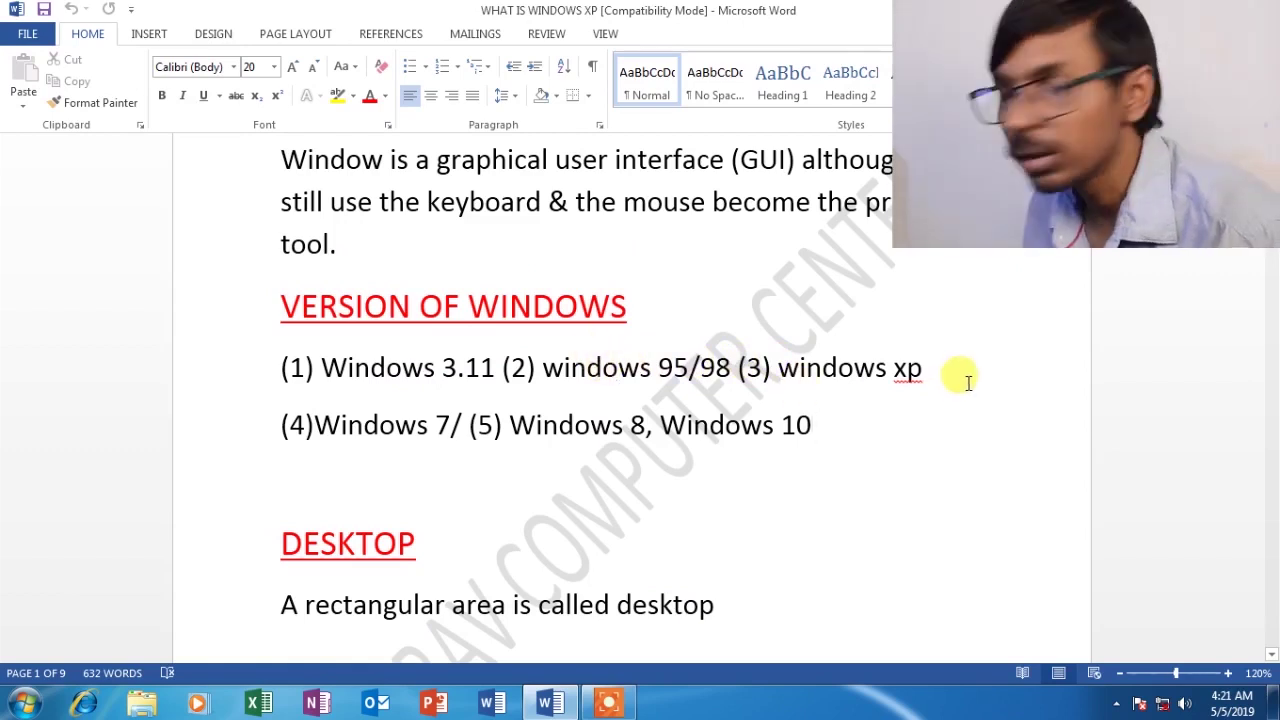
- Review the list of Windows versions, highlighting the Windows 7 and Windows 10 entries, and go back to the document's opening section
{"action": "scroll", "coordinate": [937, 364], "scroll_direction": "down", "scroll_amount": 2}
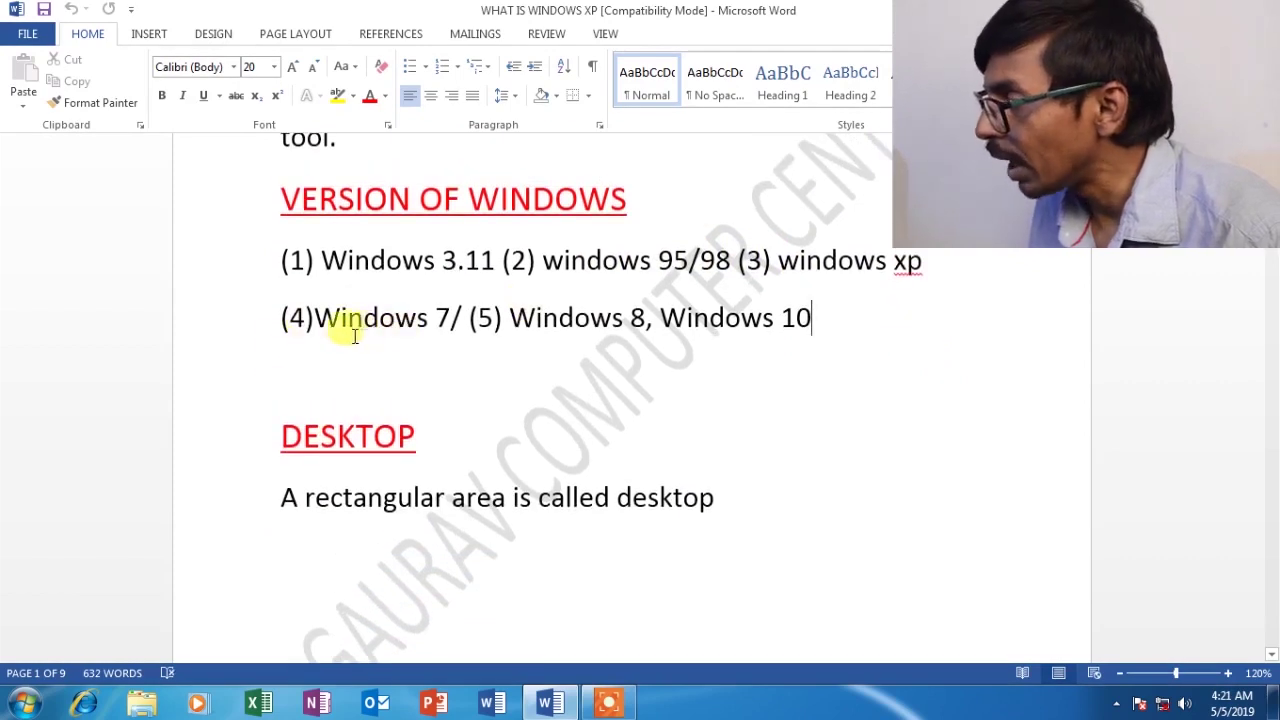
{"action": "left_click_drag", "start_coordinate": [314, 318], "coordinate": [452, 318]}
{"action": "left_click", "coordinate": [481, 375]}
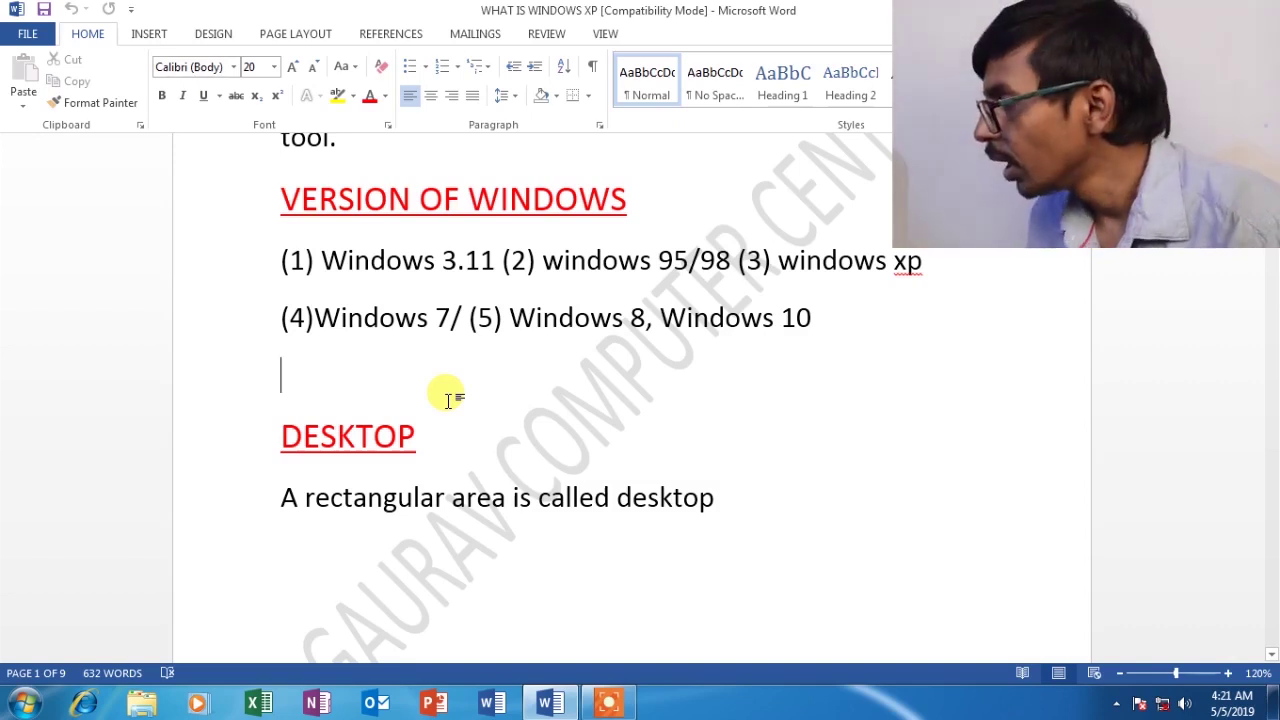
{"action": "left_click_drag", "start_coordinate": [676, 322], "coordinate": [814, 325]}
{"action": "left_click", "coordinate": [823, 487]}
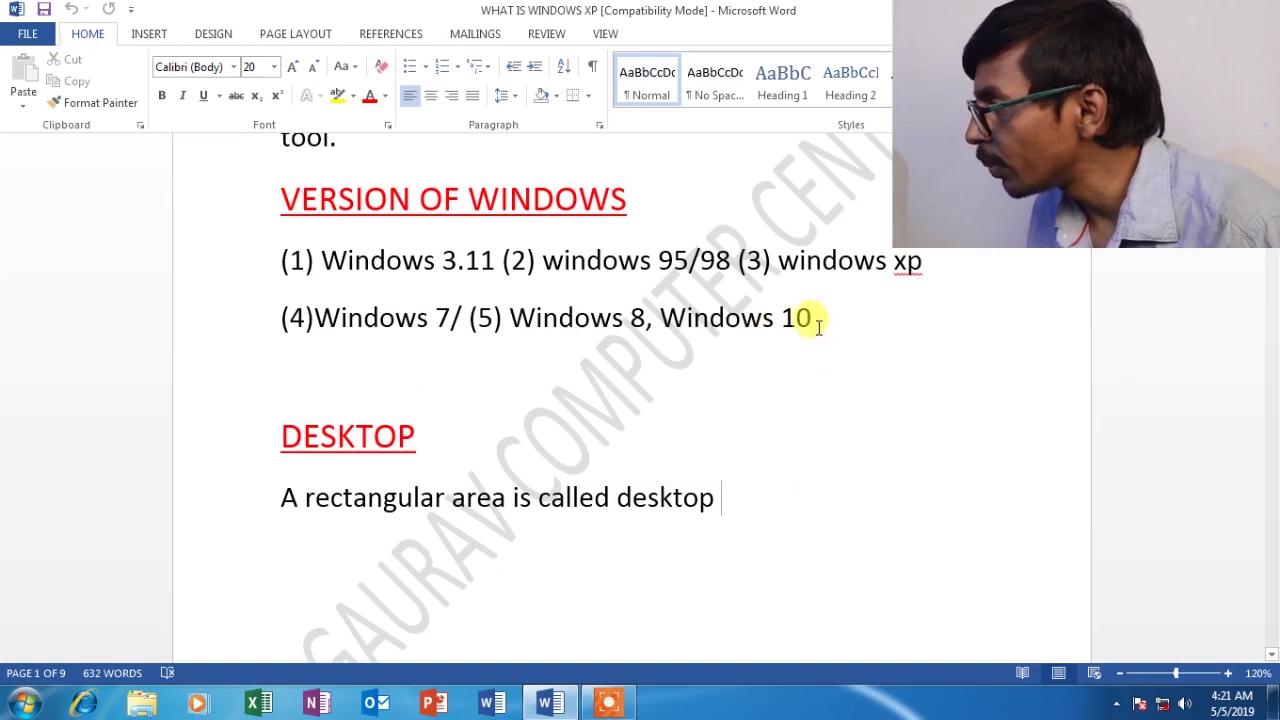
{"action": "left_click", "coordinate": [818, 326]}
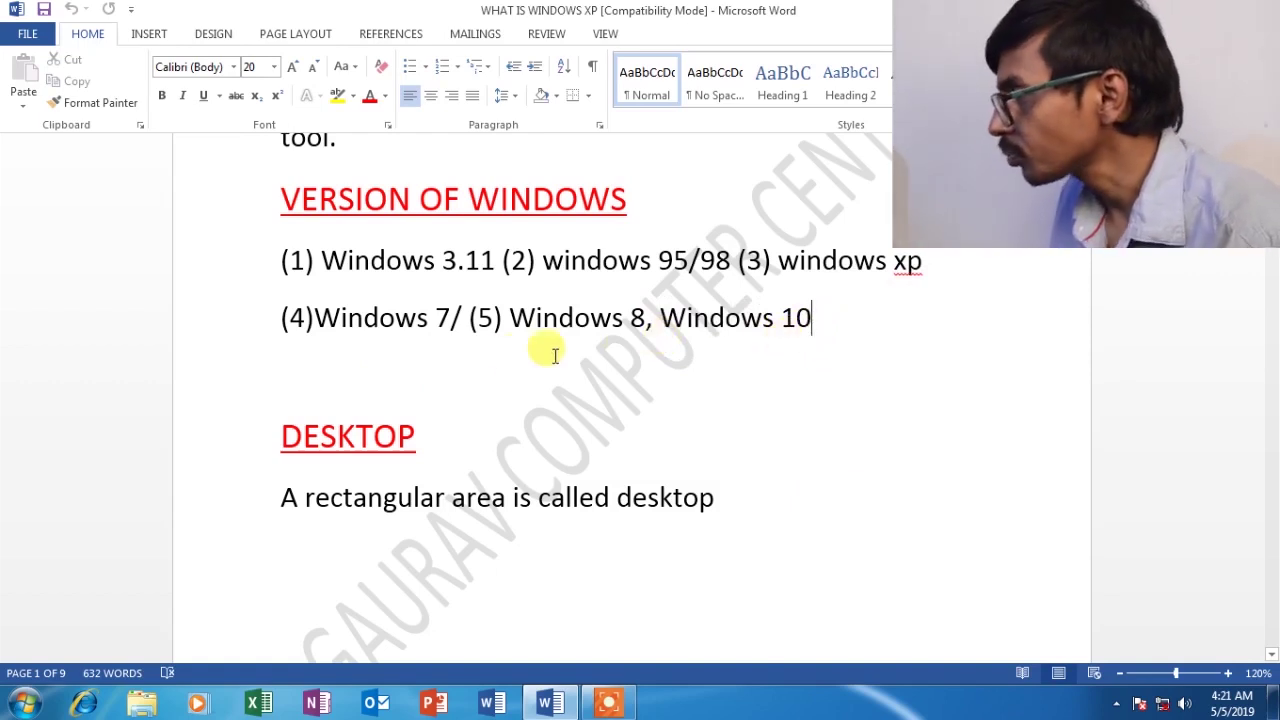
{"action": "scroll", "coordinate": [540, 352], "scroll_direction": "down", "scroll_amount": 3}
{"action": "scroll", "coordinate": [508, 355], "scroll_direction": "up", "scroll_amount": 3}
{"action": "scroll", "coordinate": [510, 352], "scroll_direction": "up", "scroll_amount": 6}
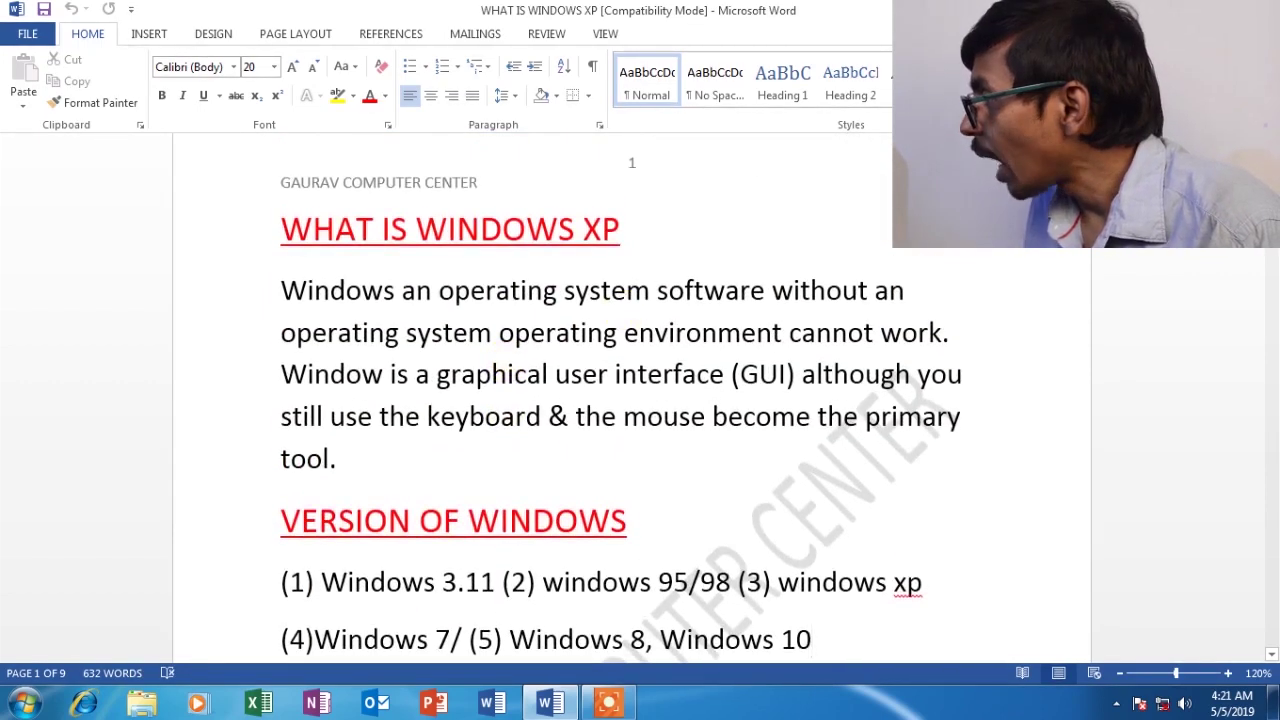
- Read the definition under the DESKTOP heading and compare it with the actual Windows desktop
{"action": "key", "text": "super+d"}
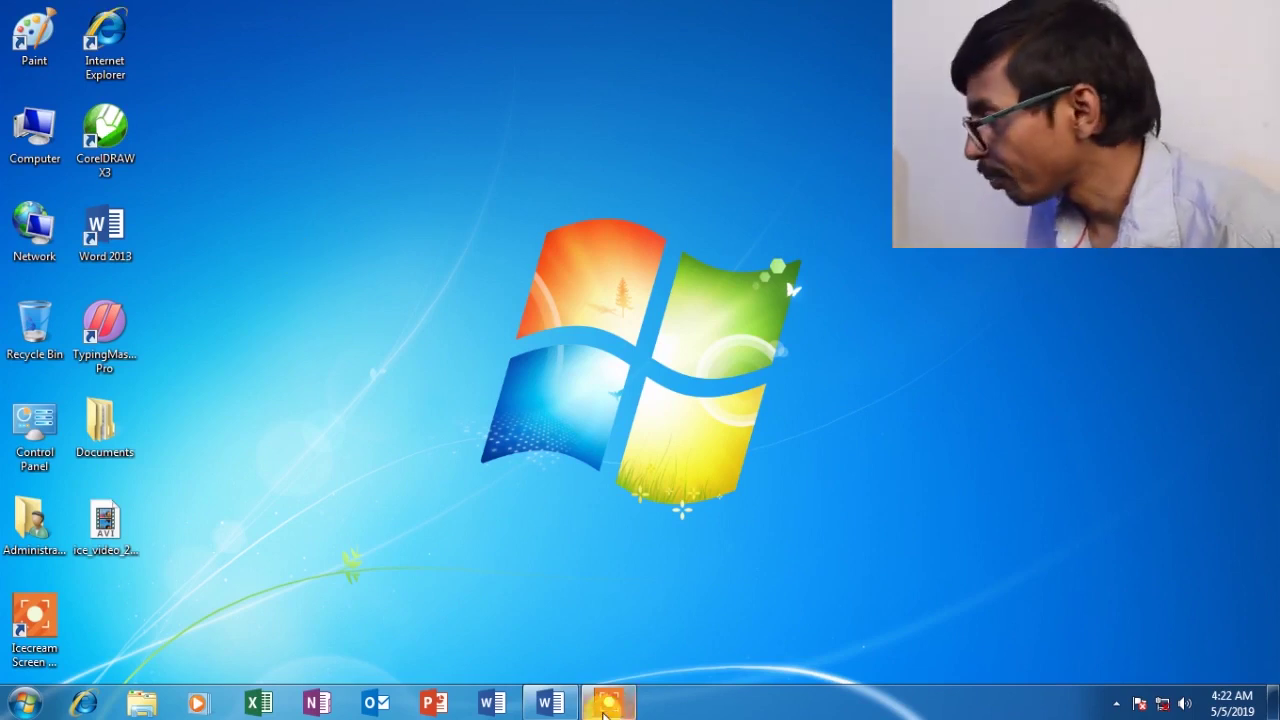
{"action": "left_click", "coordinate": [549, 701]}
{"action": "scroll", "coordinate": [457, 494], "scroll_direction": "down", "scroll_amount": 5}
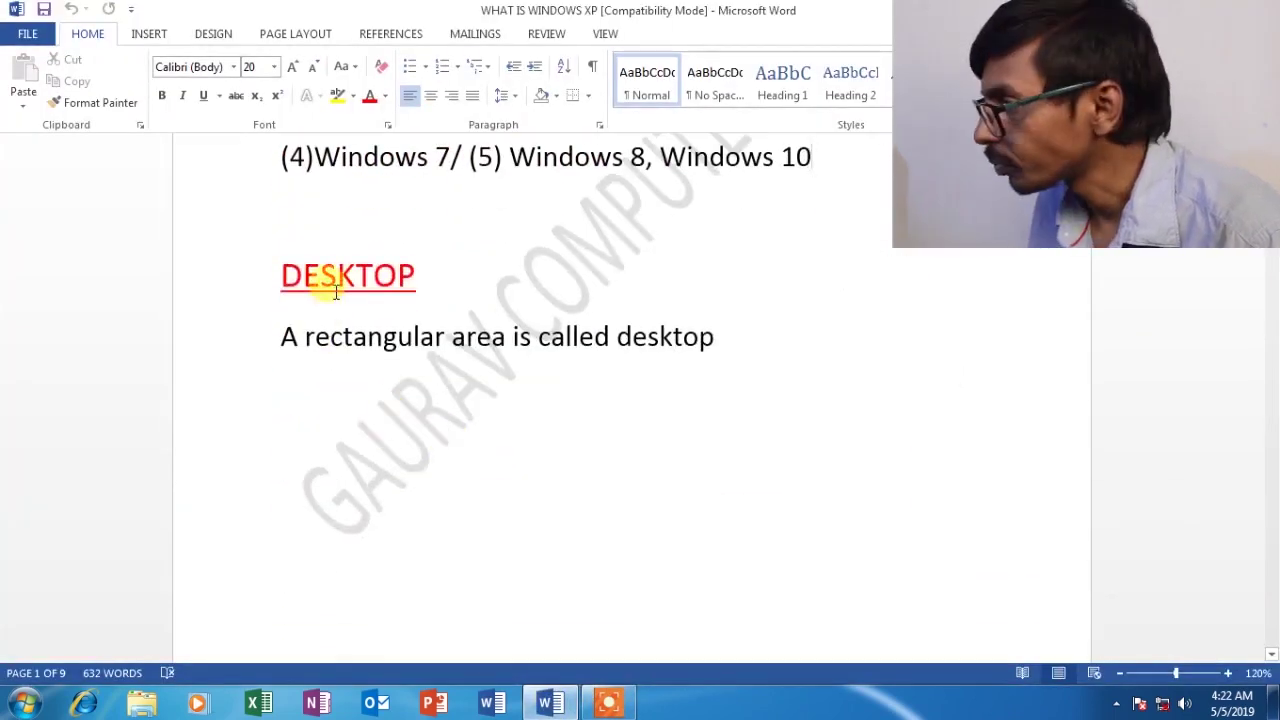
{"action": "scroll", "coordinate": [336, 291], "scroll_direction": "down", "scroll_amount": 3}
{"action": "scroll", "coordinate": [314, 249], "scroll_direction": "up", "scroll_amount": 2}
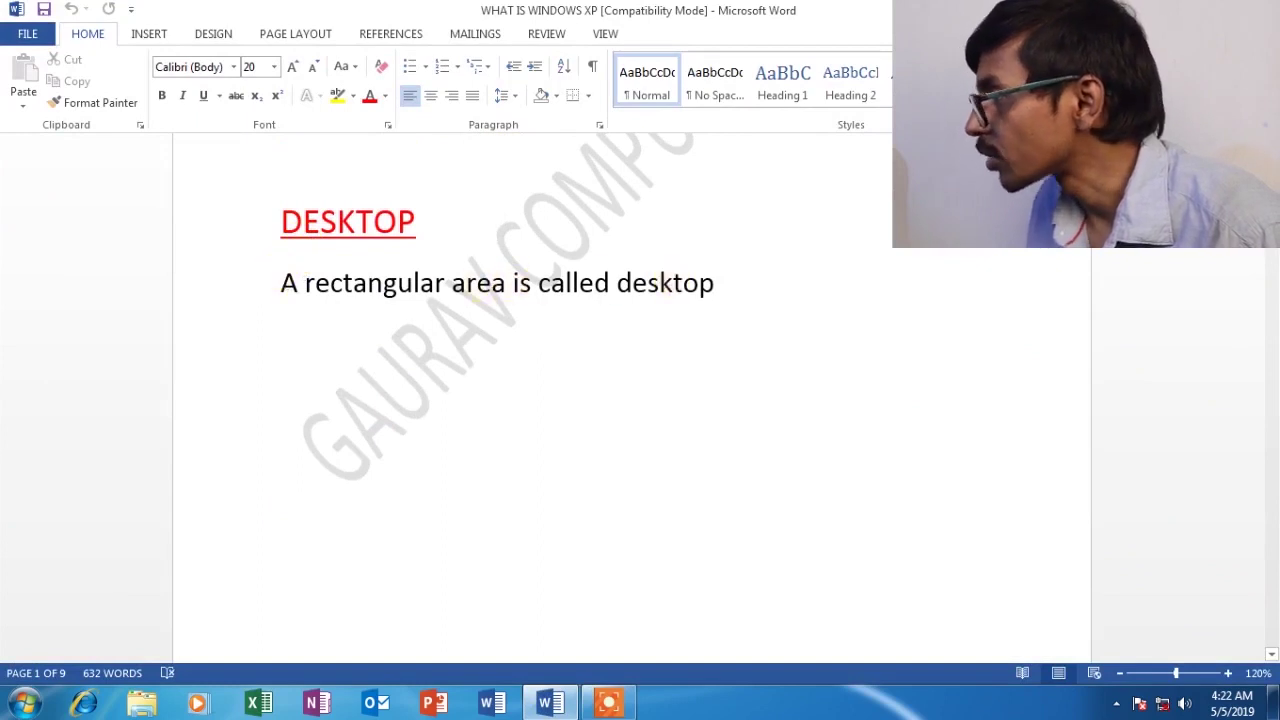
{"action": "key", "text": "super+d"}
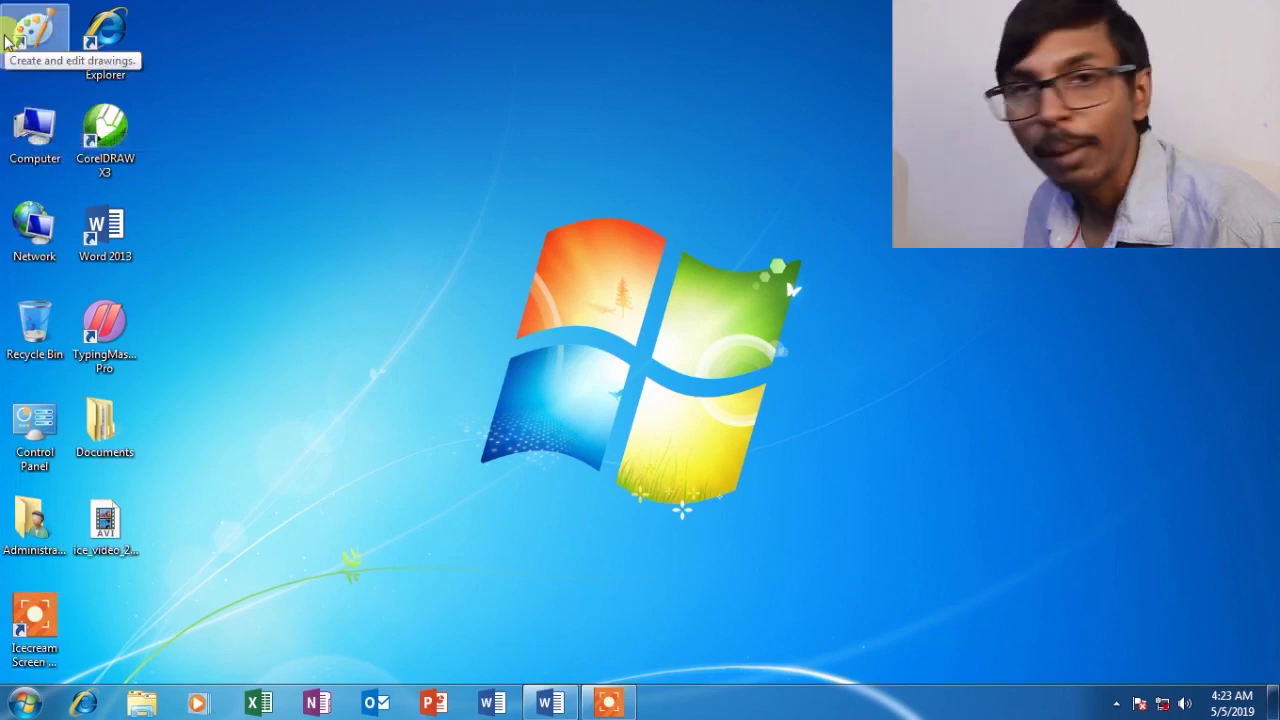
- Switch back to the Word document and examine the labelled desktop picture on page 2, including the folder, task bar and clock labels
{"action": "left_click", "coordinate": [550, 703]}
{"action": "scroll", "coordinate": [516, 418], "scroll_direction": "down", "scroll_amount": 10}
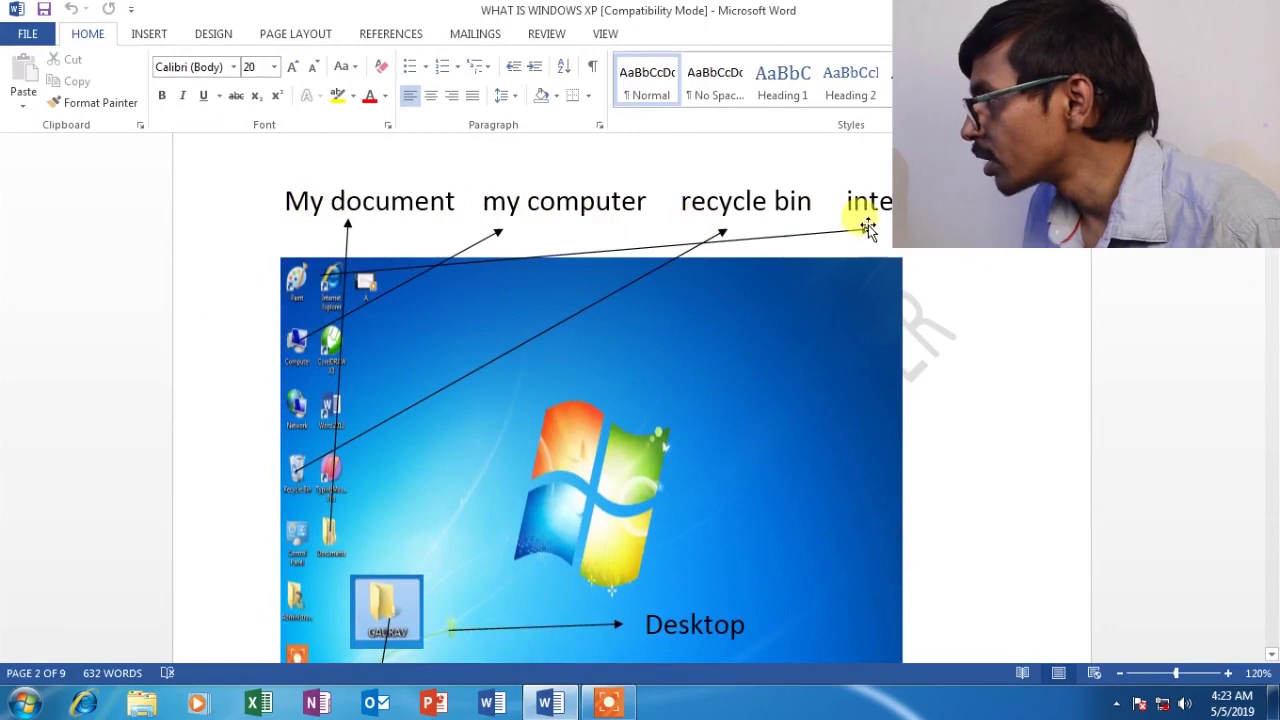
{"action": "scroll", "coordinate": [800, 290], "scroll_direction": "down", "scroll_amount": 3}
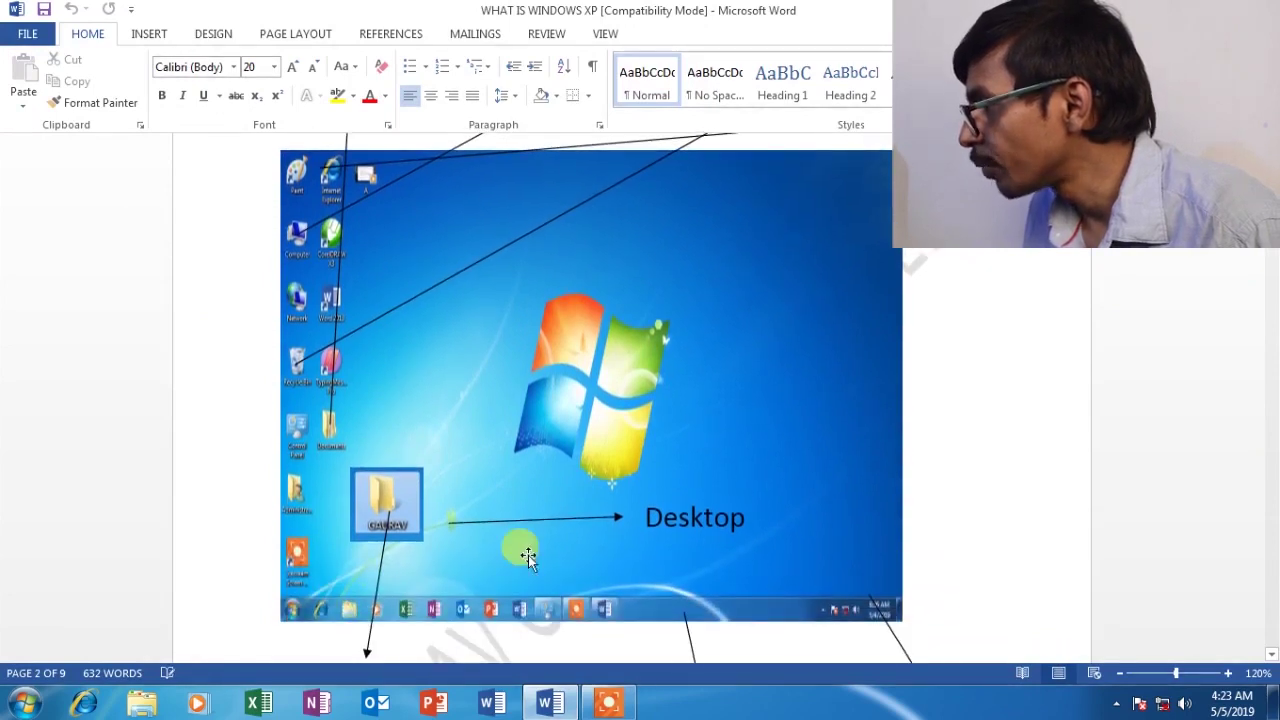
{"action": "scroll", "coordinate": [655, 521], "scroll_direction": "down", "scroll_amount": 3}
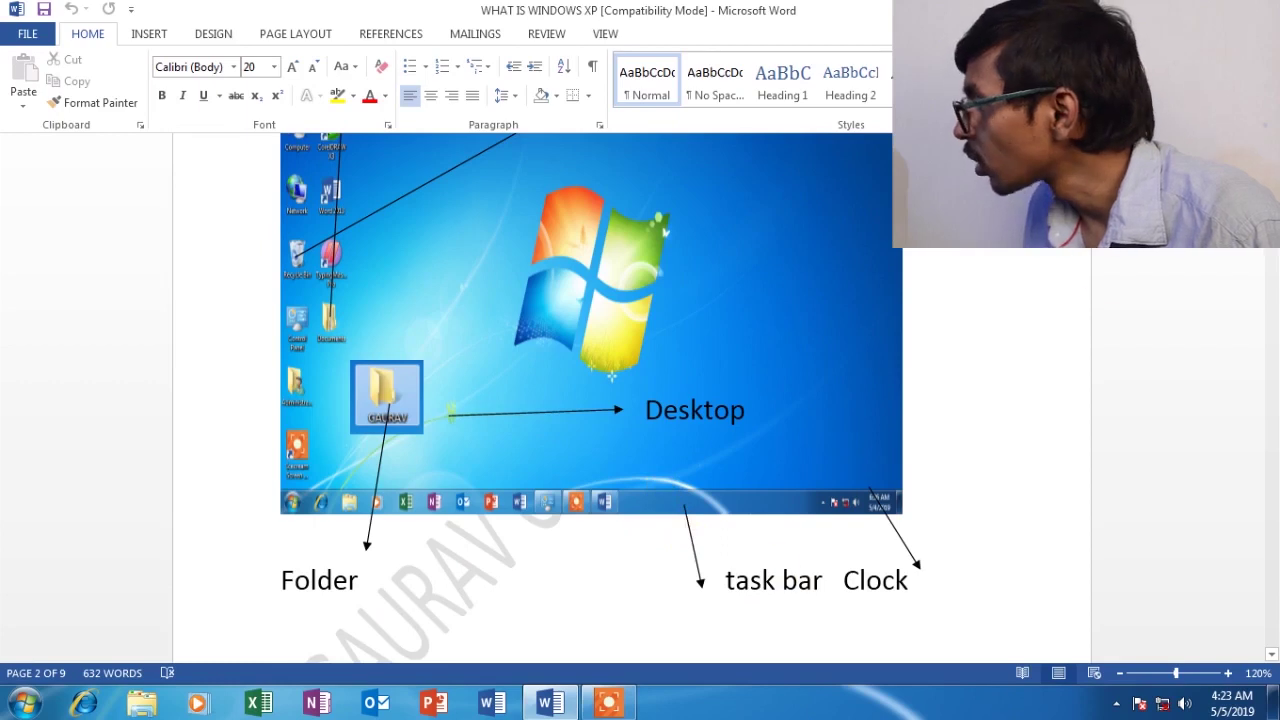
- Create a new folder on the Windows desktop and place it directly below the video file icon
{"action": "key", "text": "super+d"}
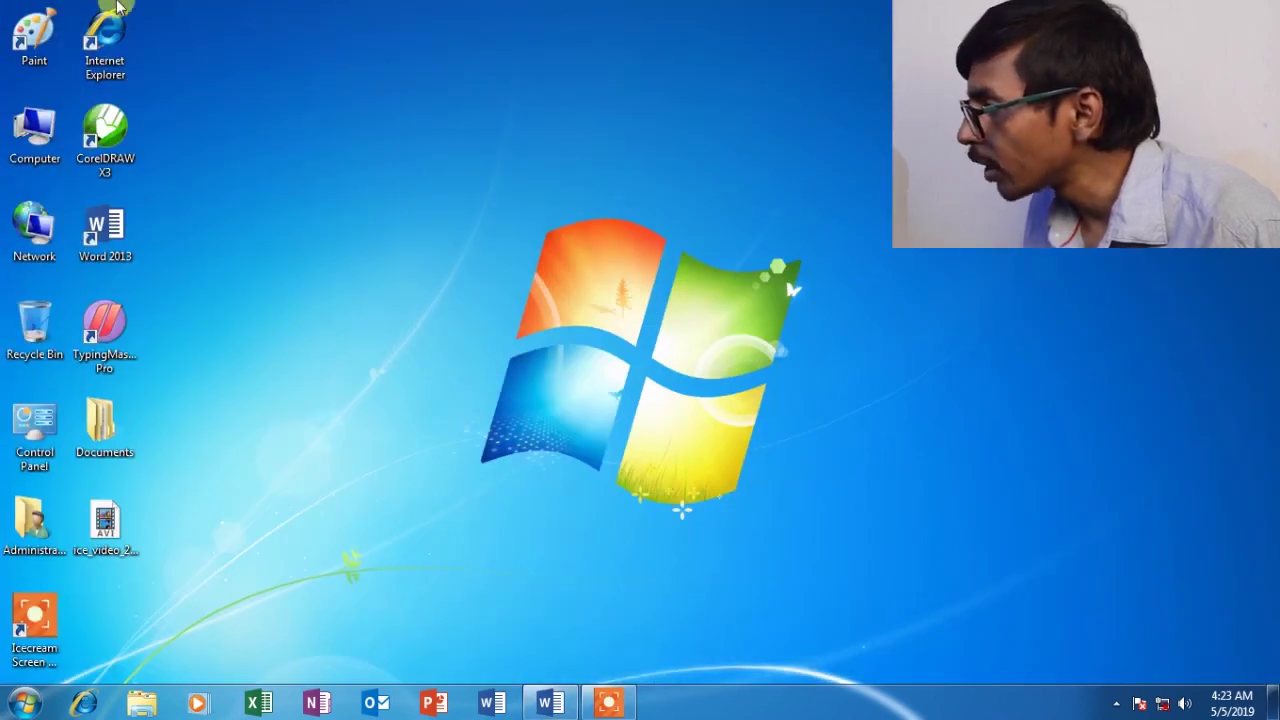
{"action": "right_click", "coordinate": [245, 277]}
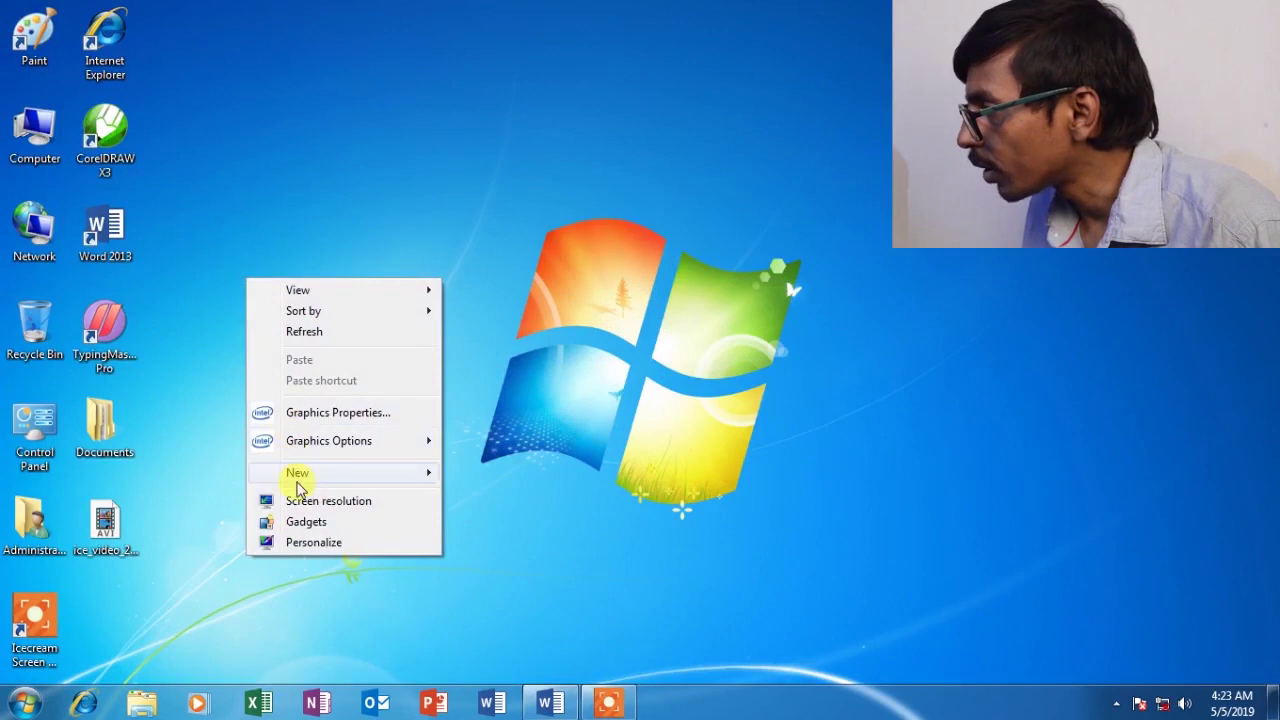
{"action": "mouse_move", "coordinate": [302, 477]}
{"action": "left_click", "coordinate": [451, 171]}
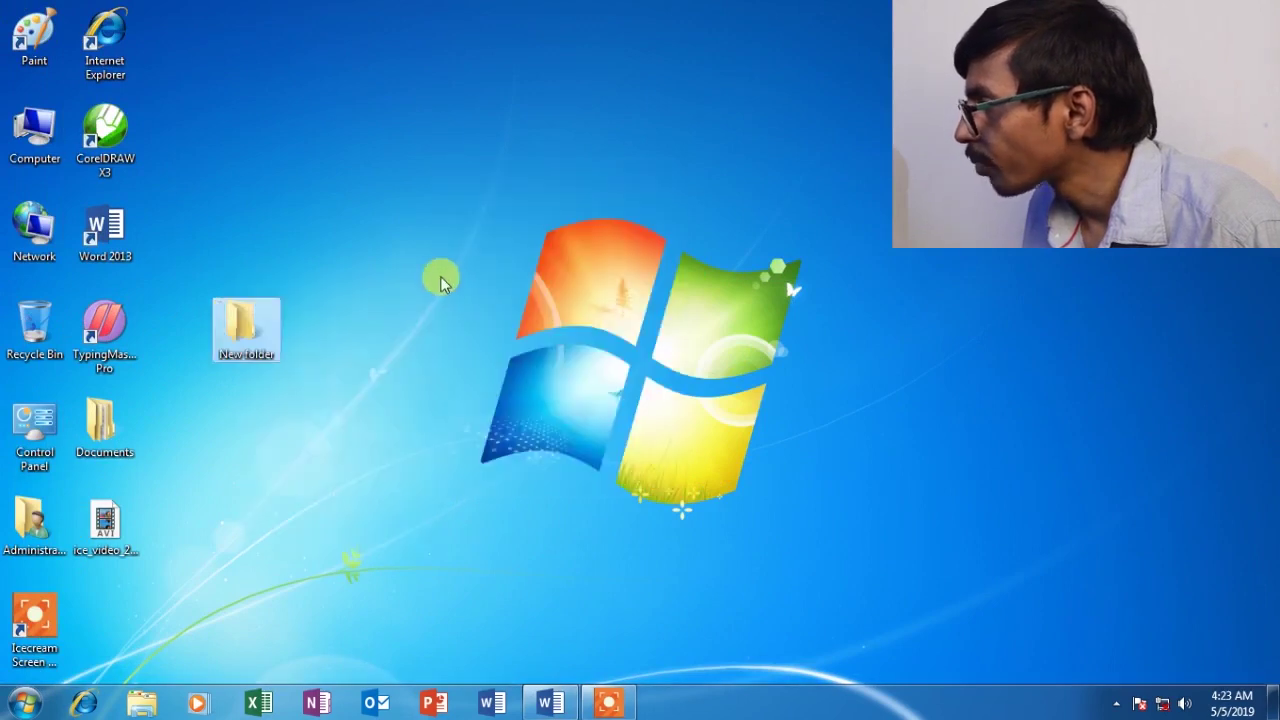
{"action": "left_click_drag", "start_coordinate": [255, 323], "coordinate": [116, 601]}
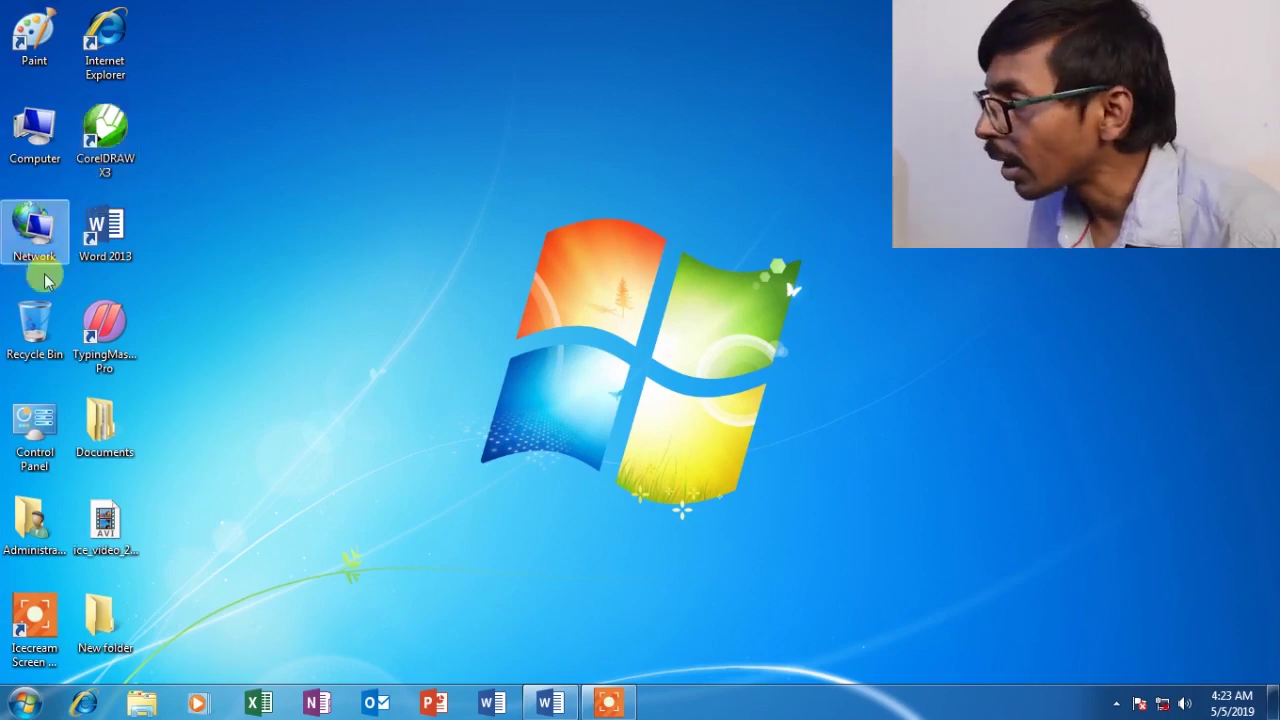
- Read the desktop elements list on page 3 of the Word document and locate the corresponding icons and new folder on the desktop
{"action": "left_click", "coordinate": [548, 703]}
{"action": "scroll", "coordinate": [508, 435], "scroll_direction": "down", "scroll_amount": 8}
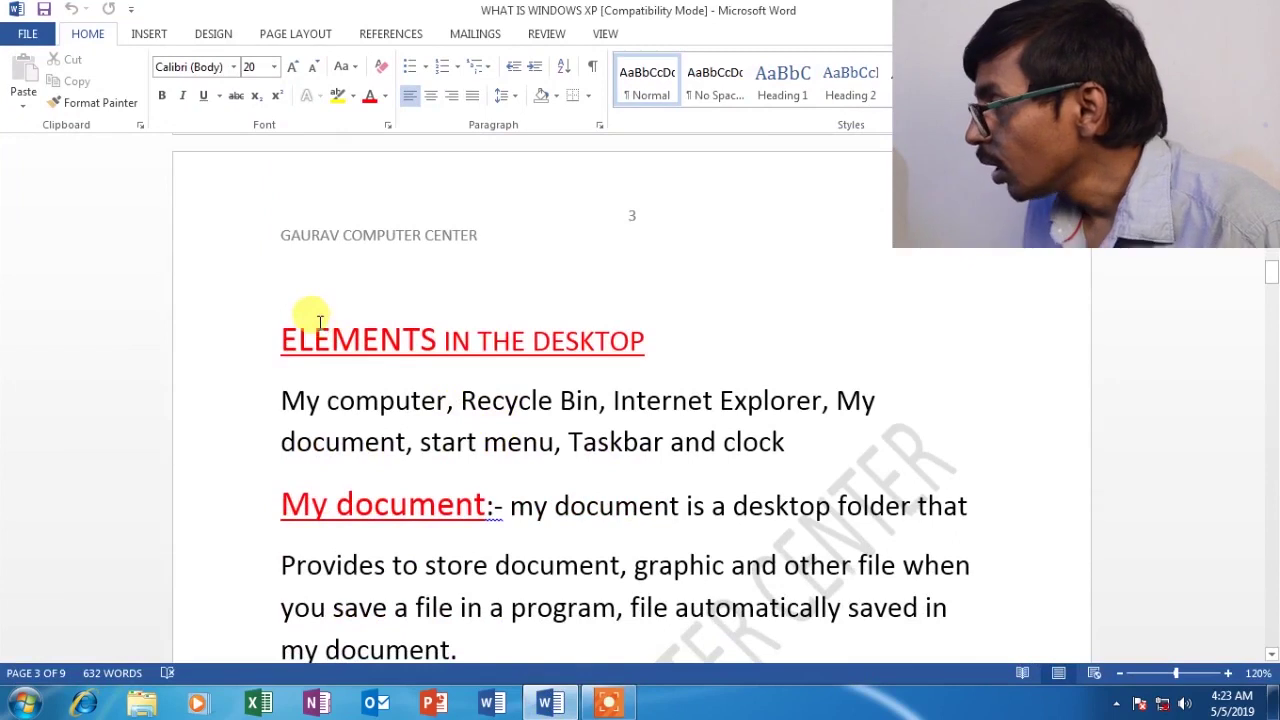
{"action": "scroll", "coordinate": [318, 322], "scroll_direction": "down", "scroll_amount": 3}
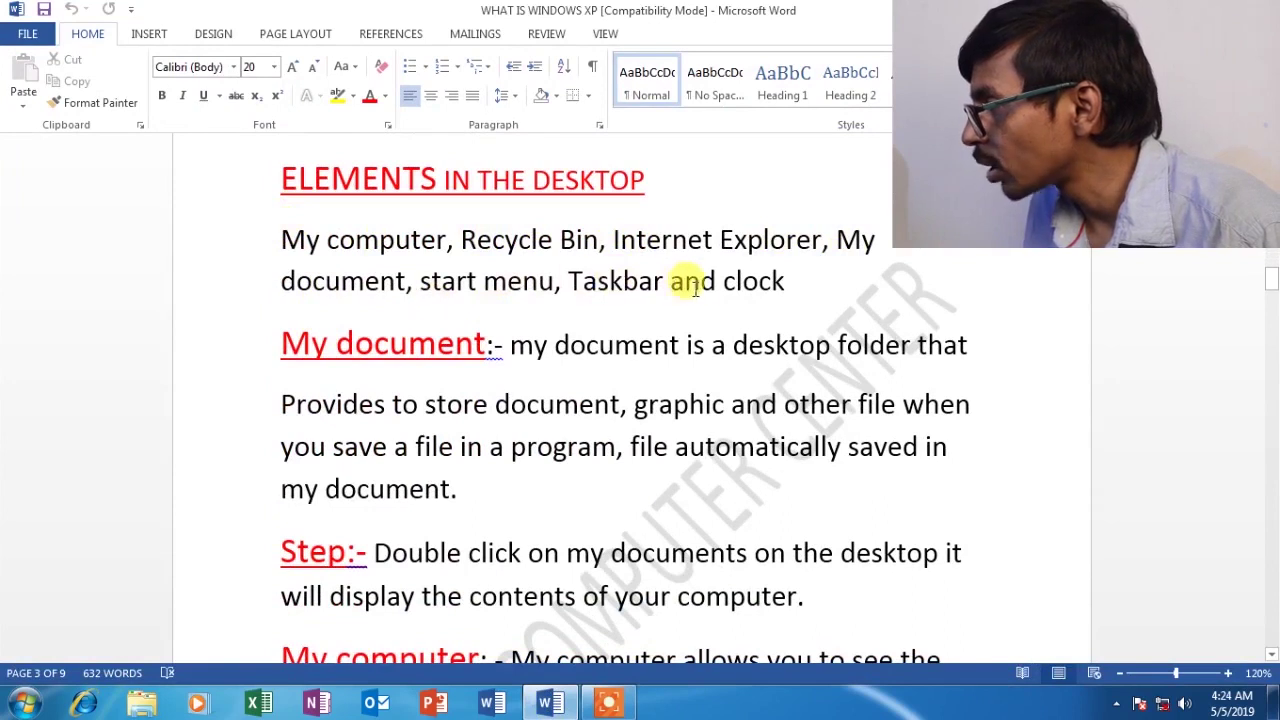
{"action": "key", "text": "super+d"}
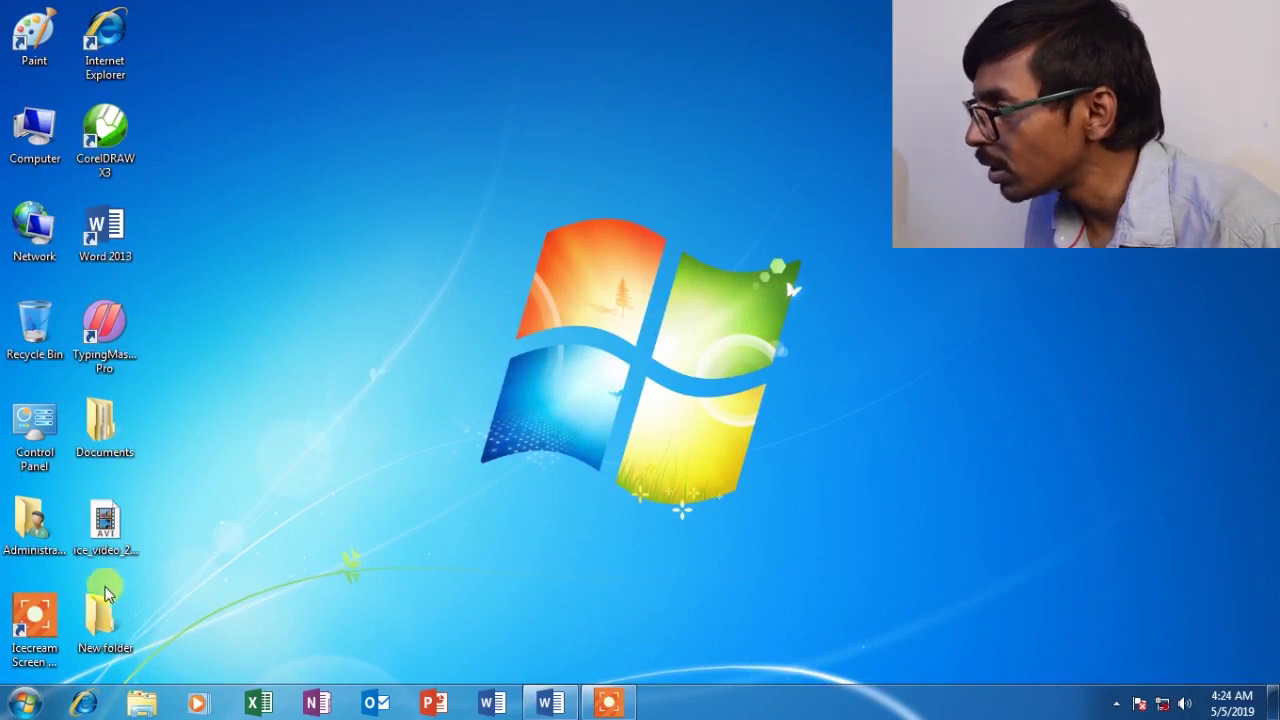
{"action": "left_click", "coordinate": [105, 620]}
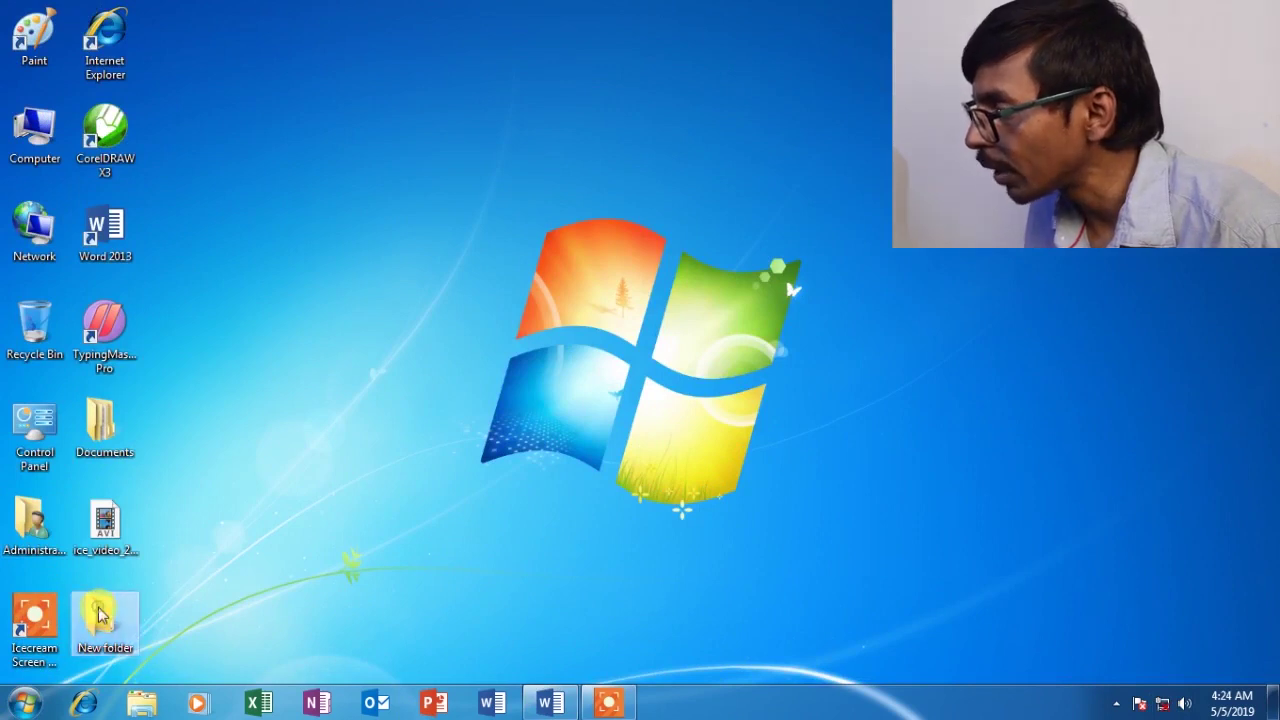
- Return to the Word document and read the My document section under the desktop elements list
{"action": "left_click", "coordinate": [557, 707]}
{"action": "scroll", "coordinate": [534, 580], "scroll_direction": "down", "scroll_amount": 2}
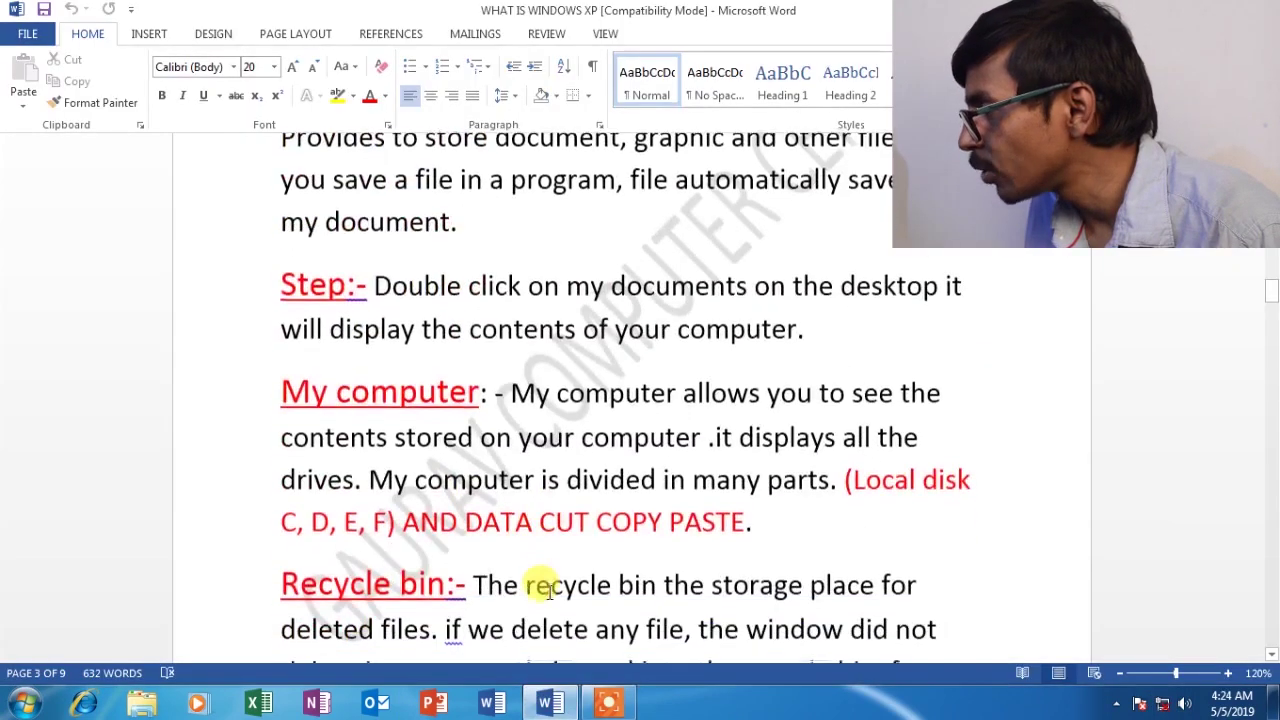
{"action": "scroll", "coordinate": [543, 503], "scroll_direction": "up", "scroll_amount": 2}
{"action": "scroll", "coordinate": [505, 422], "scroll_direction": "up", "scroll_amount": 1}
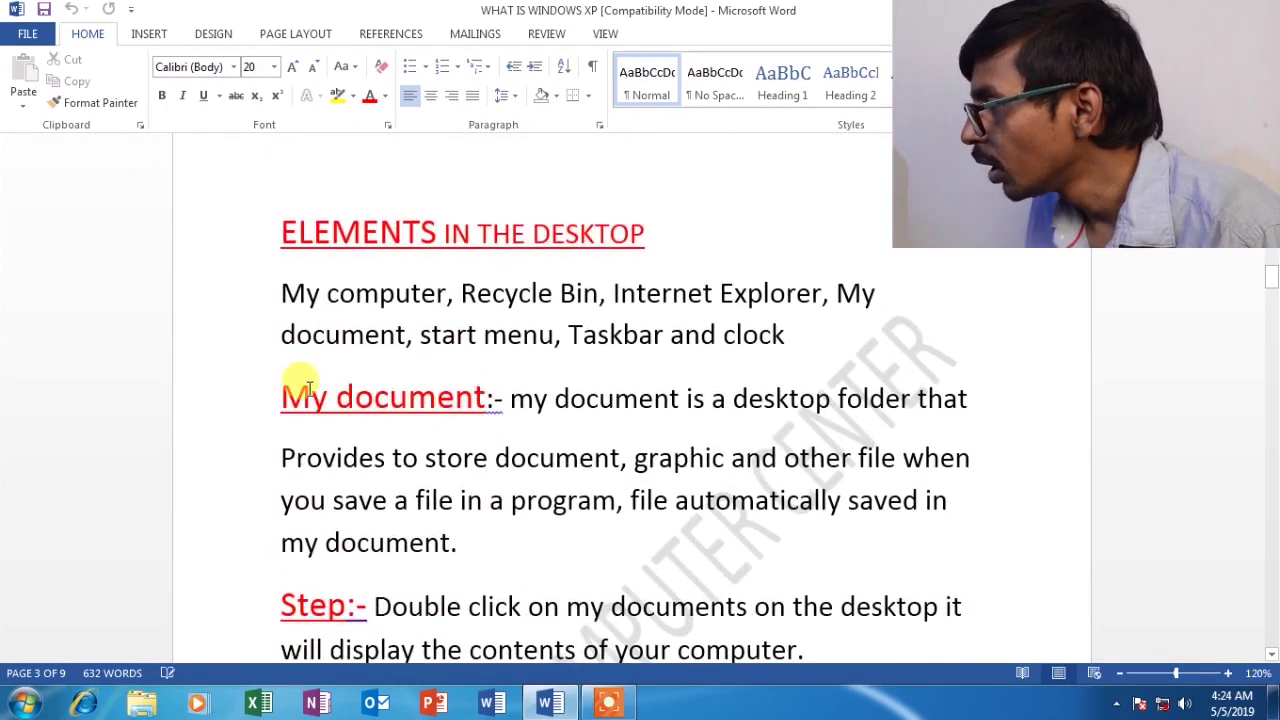
{"action": "scroll", "coordinate": [568, 398], "scroll_direction": "down", "scroll_amount": 1}
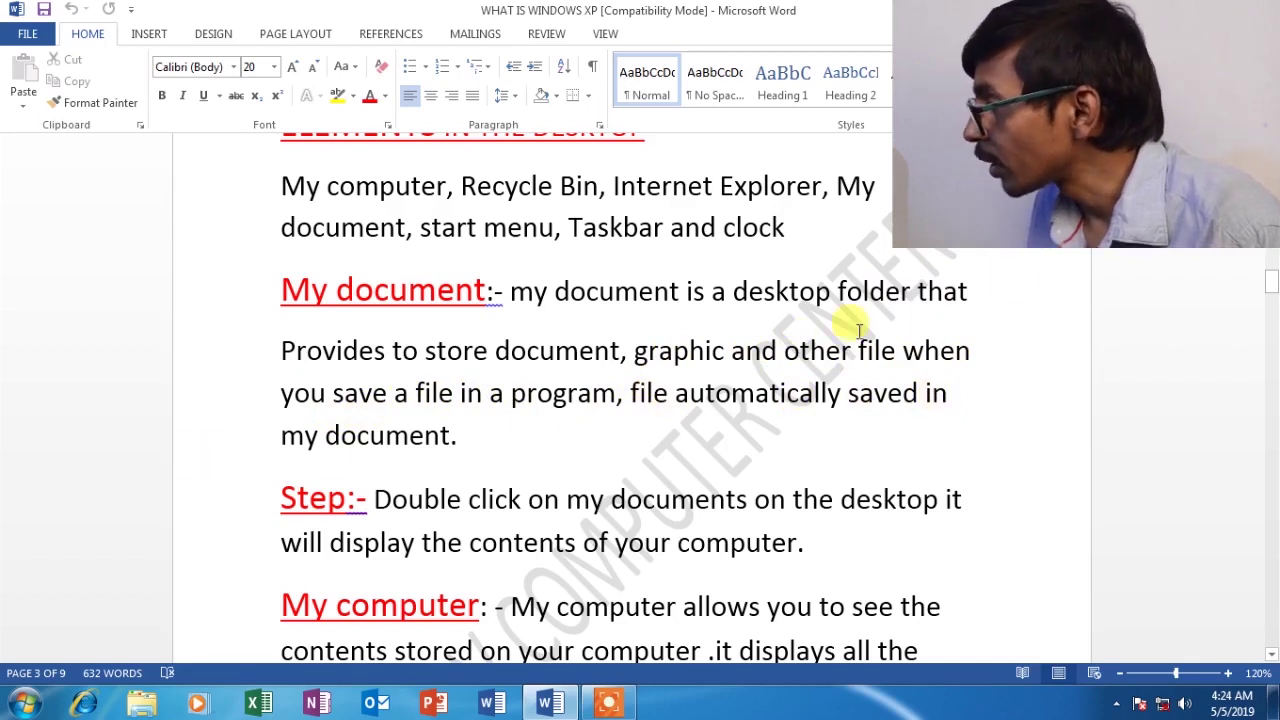
- Open Paint from the Windows desktop with a blank canvas
{"action": "key", "text": "super+d"}
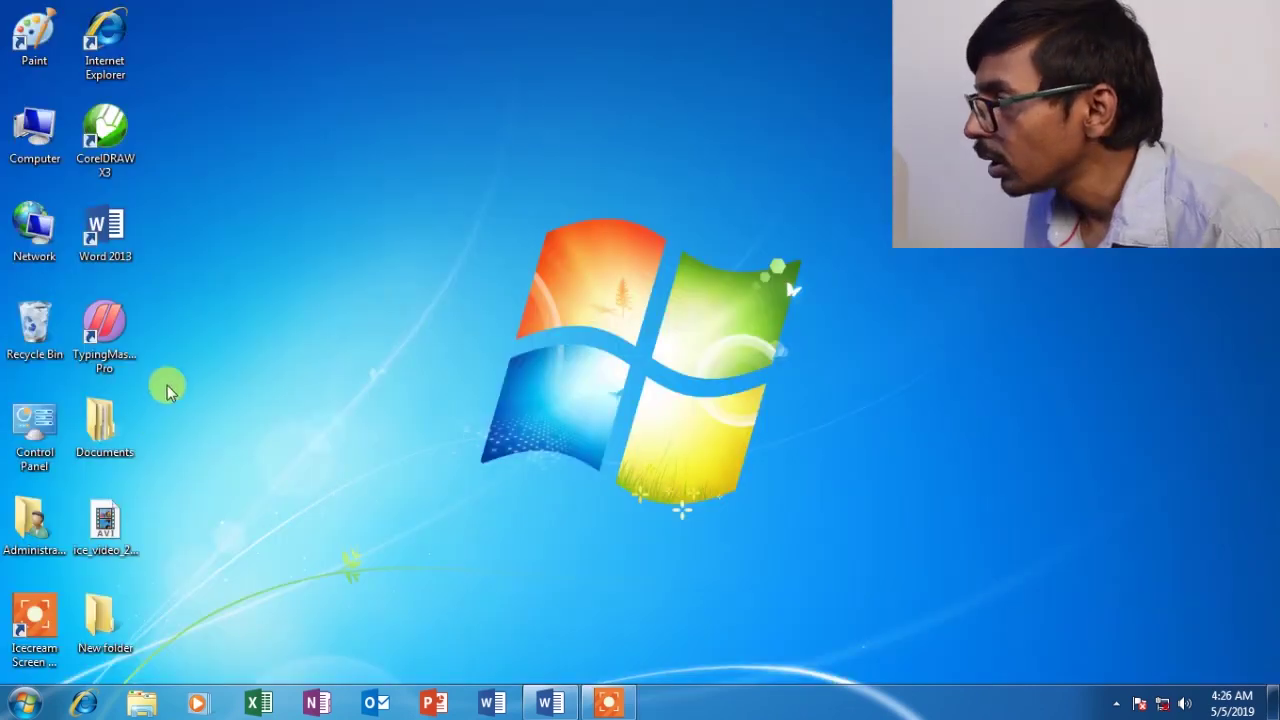
{"action": "double_click", "coordinate": [35, 30]}
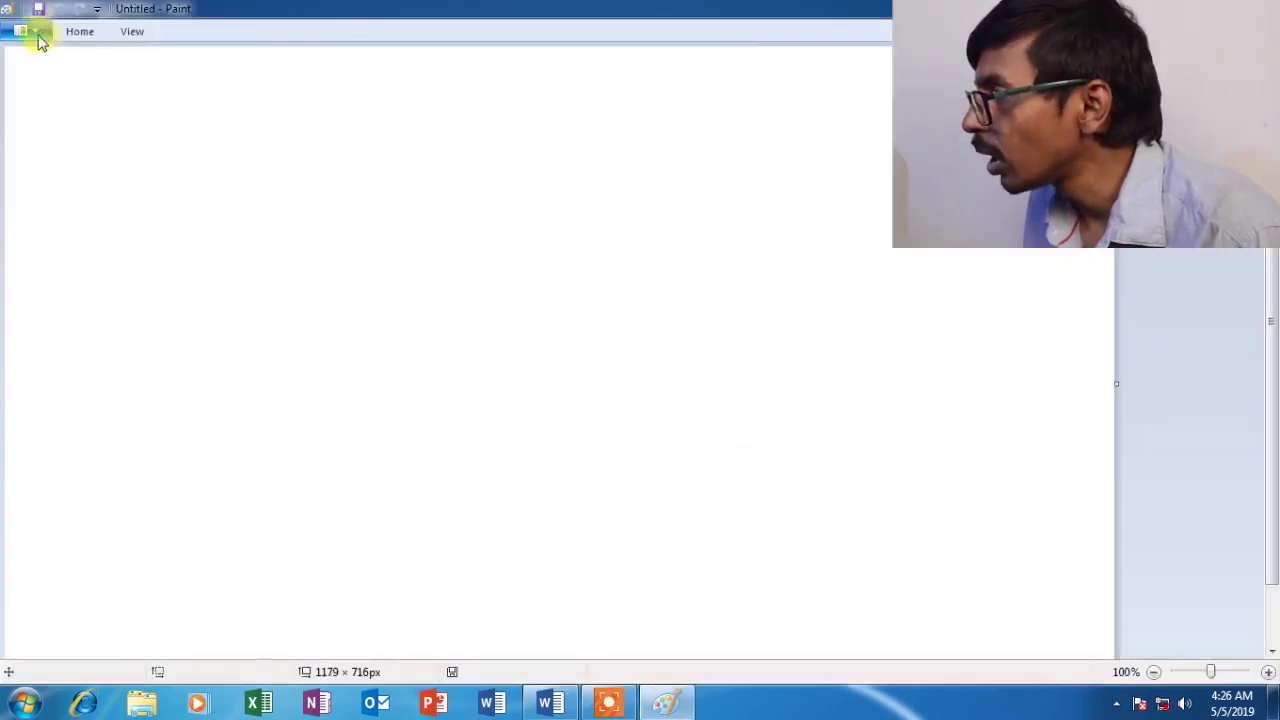
{"action": "left_click", "coordinate": [30, 31]}
{"action": "left_click", "coordinate": [800, 194]}
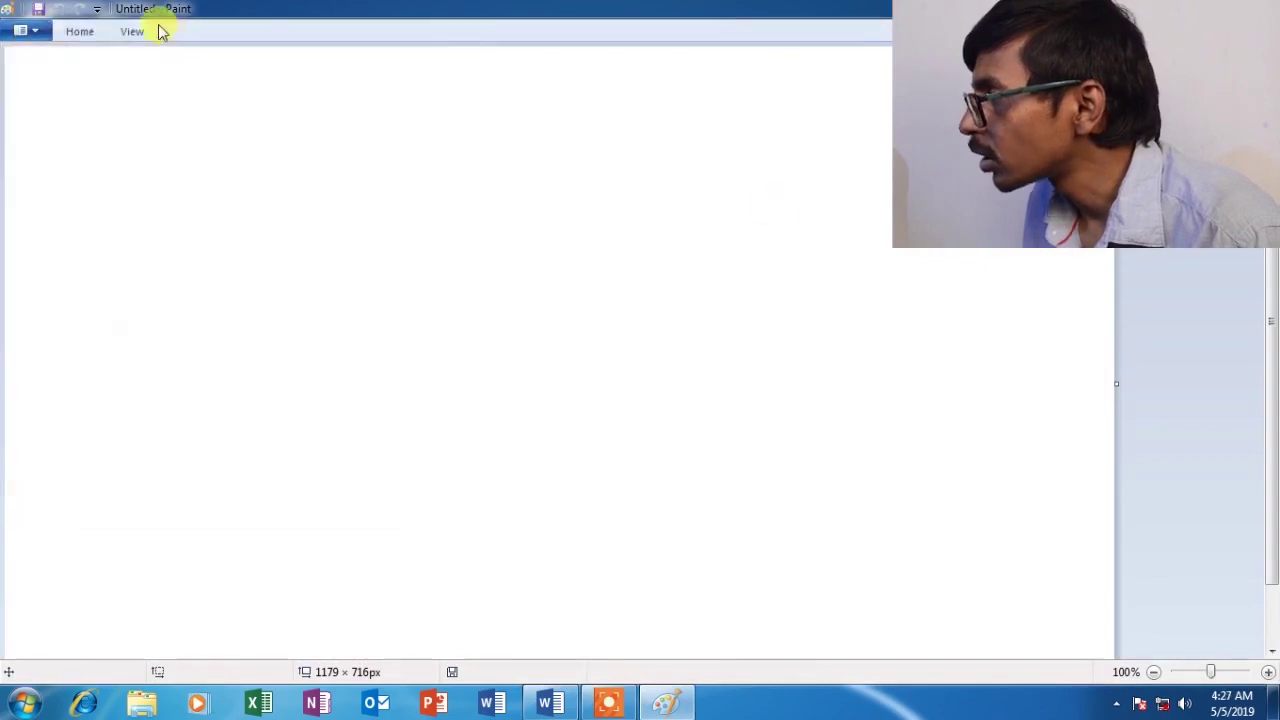
- Draw a freehand curved line with the Pencil tool in the left part of the Paint canvas
{"action": "left_click", "coordinate": [80, 31]}
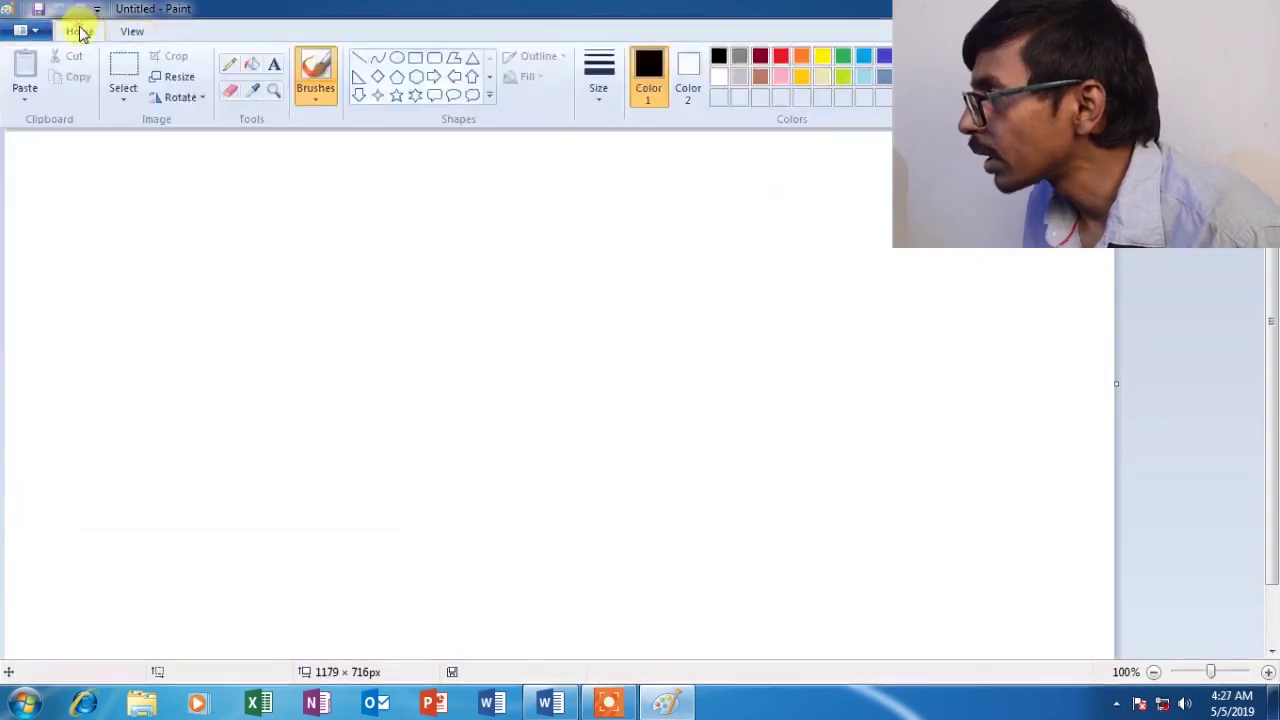
{"action": "left_click", "coordinate": [316, 95]}
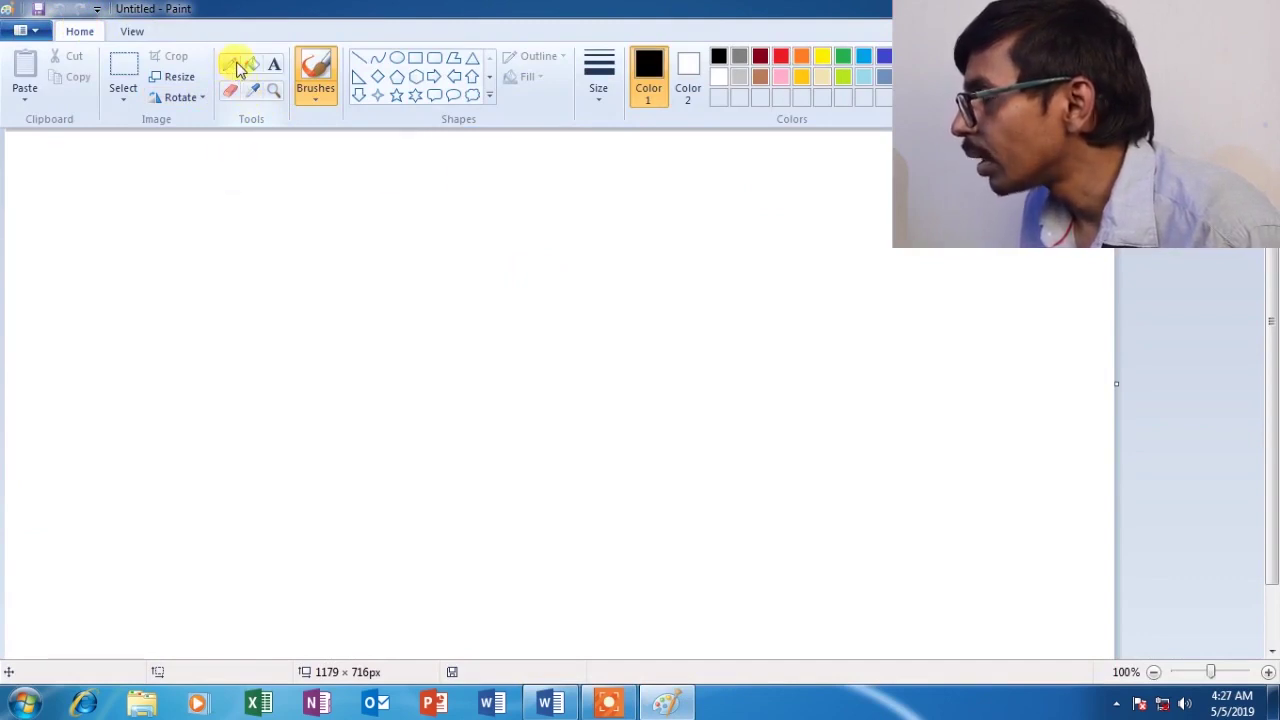
{"action": "left_click", "coordinate": [238, 68]}
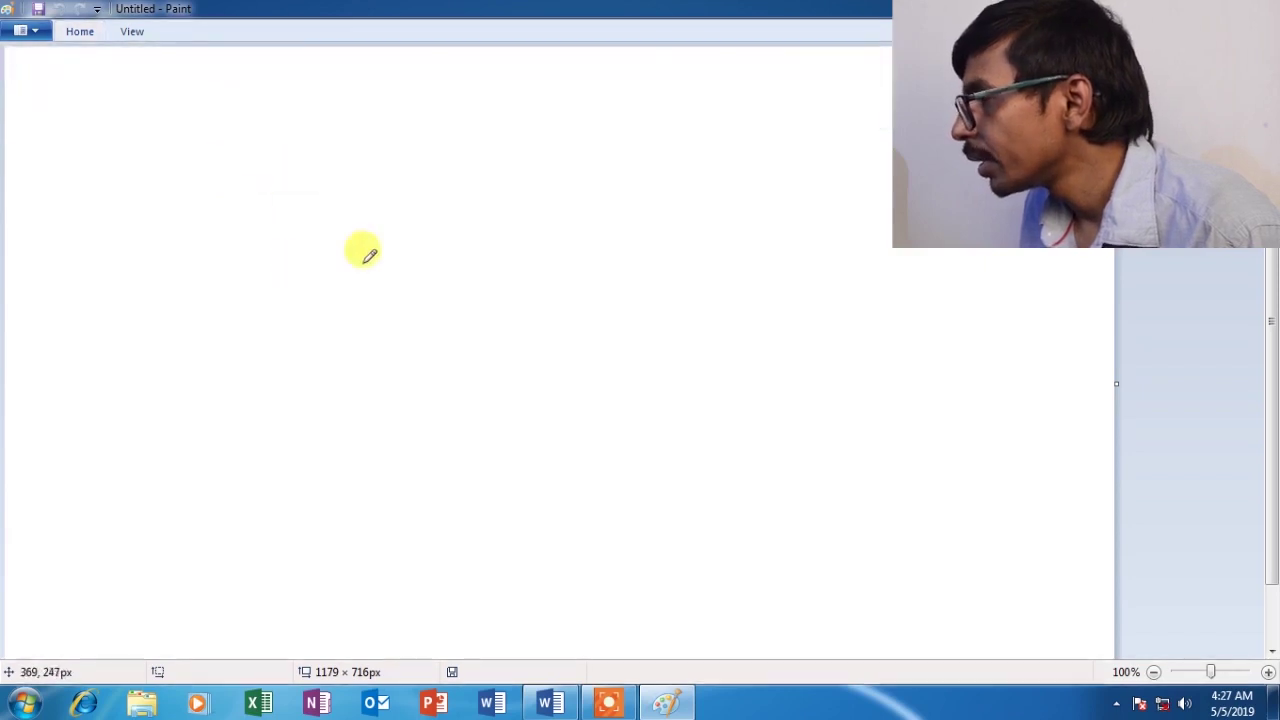
{"action": "mouse_move", "coordinate": [383, 204]}
{"action": "left_mouse_down"}
{"action": "mouse_move", "coordinate": [233, 222]}
{"action": "mouse_move", "coordinate": [236, 357]}
{"action": "mouse_move", "coordinate": [290, 381]}
{"action": "mouse_move", "coordinate": [323, 343]}
{"action": "mouse_move", "coordinate": [293, 277]}
{"action": "mouse_move", "coordinate": [351, 233]}
{"action": "mouse_move", "coordinate": [384, 303]}
{"action": "mouse_move", "coordinate": [390, 369]}
{"action": "left_mouse_up"}
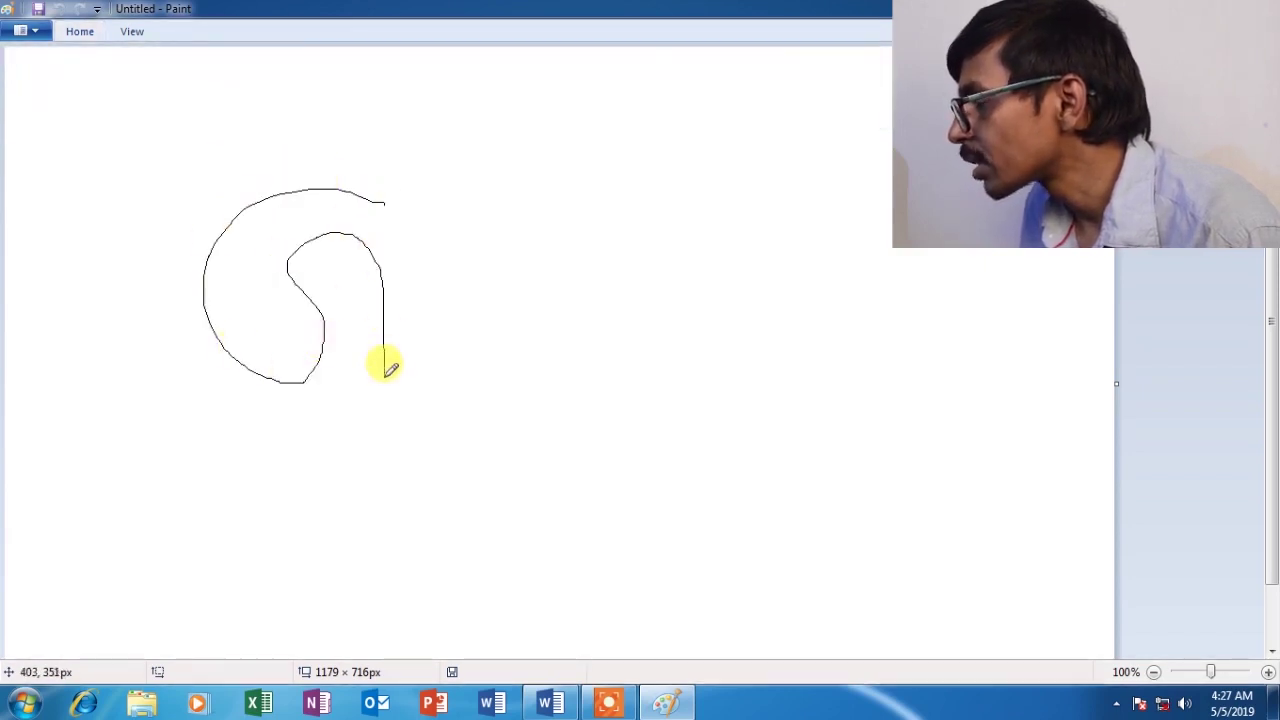
- Save the drawing as a JPEG picture named g in the My Documents folder and close Paint
{"action": "left_click", "coordinate": [34, 31]}
{"action": "left_click", "coordinate": [50, 145]}
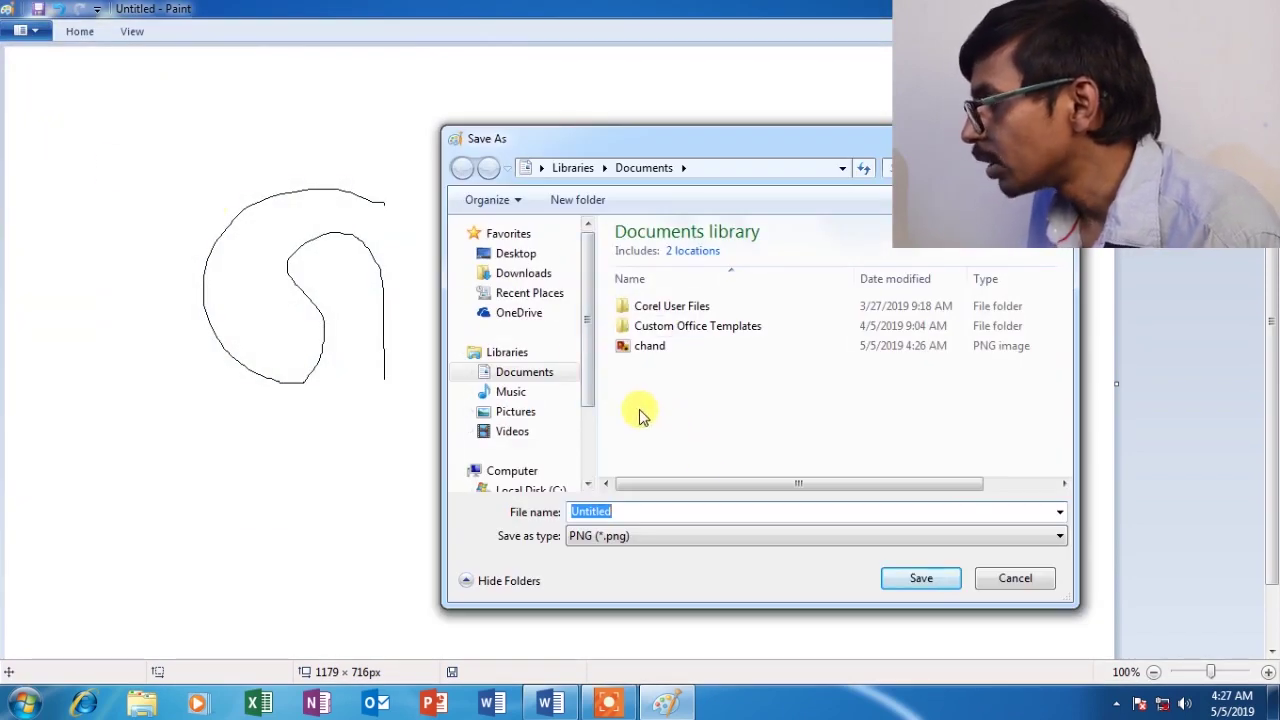
{"action": "left_click", "coordinate": [527, 381]}
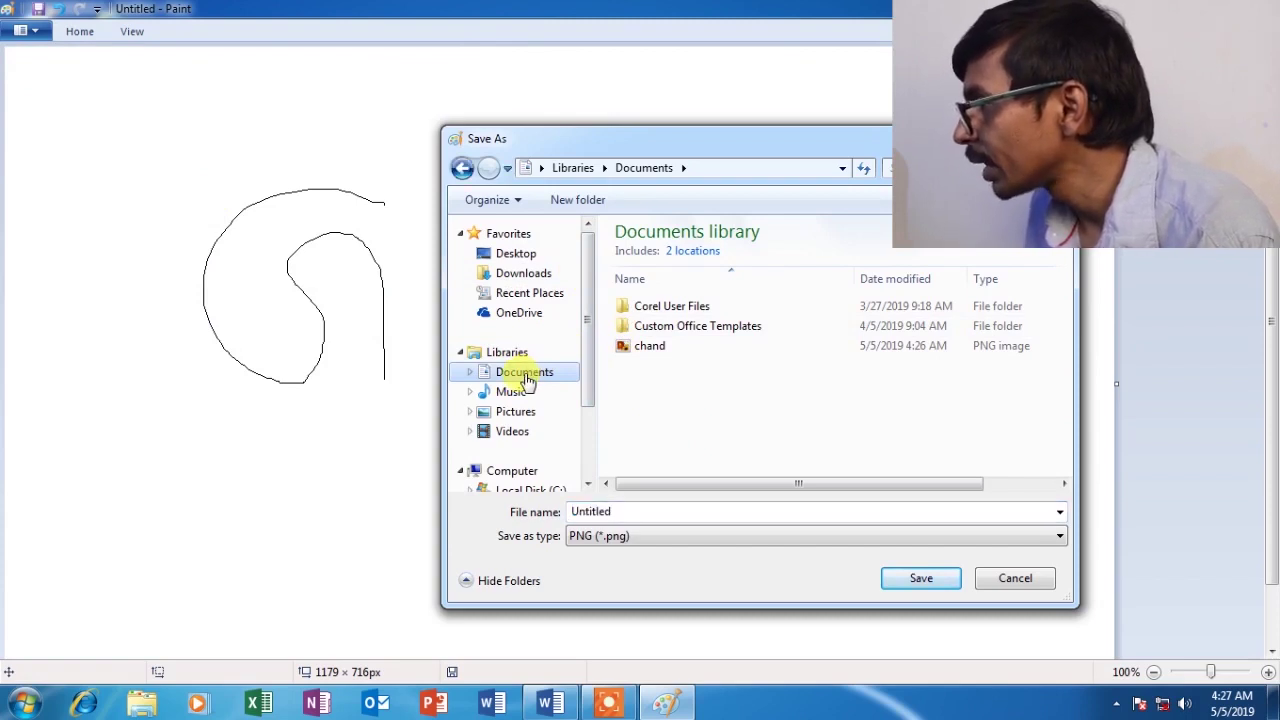
{"action": "double_click", "coordinate": [527, 381]}
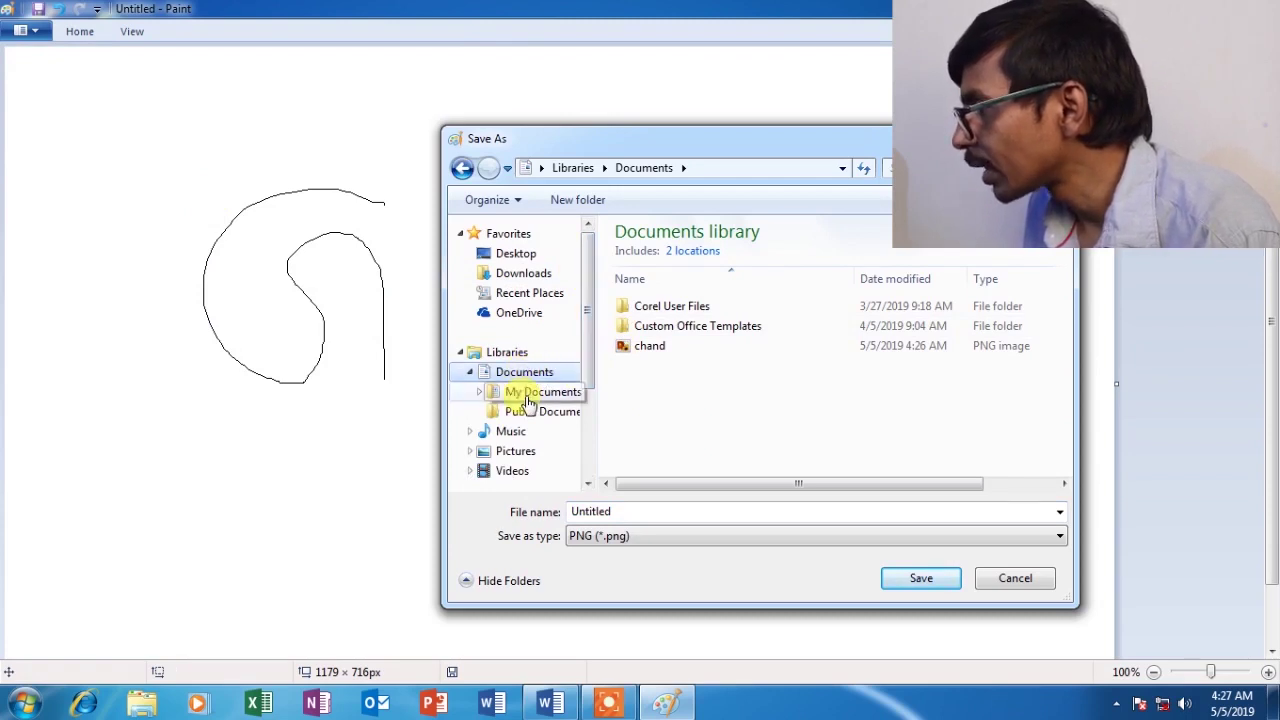
{"action": "left_click", "coordinate": [527, 396]}
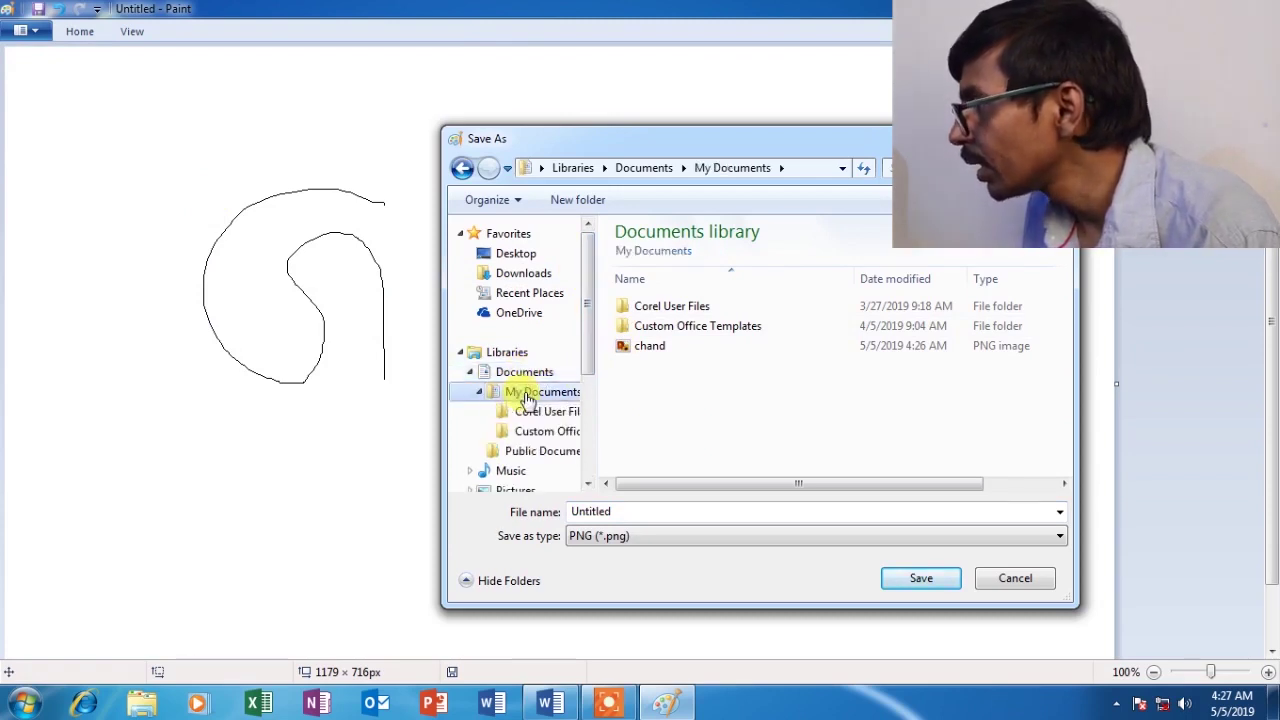
{"action": "double_click", "coordinate": [621, 512]}
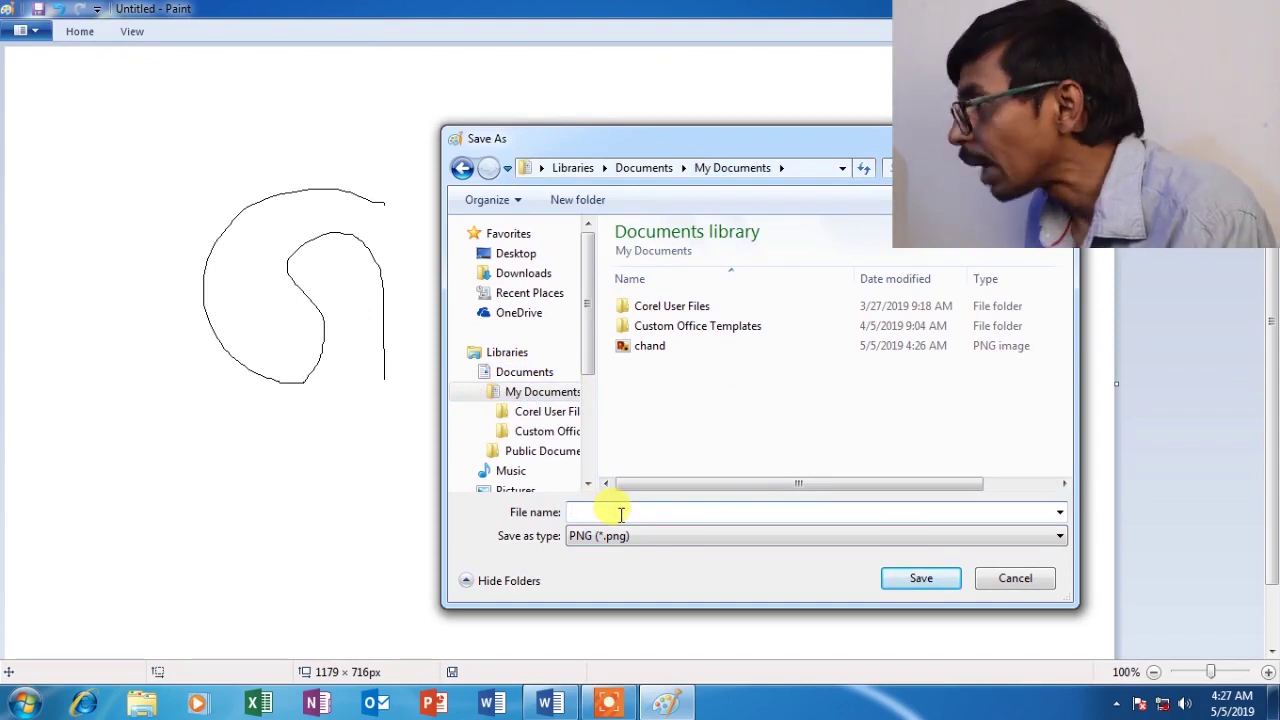
{"action": "type", "text": "g"}
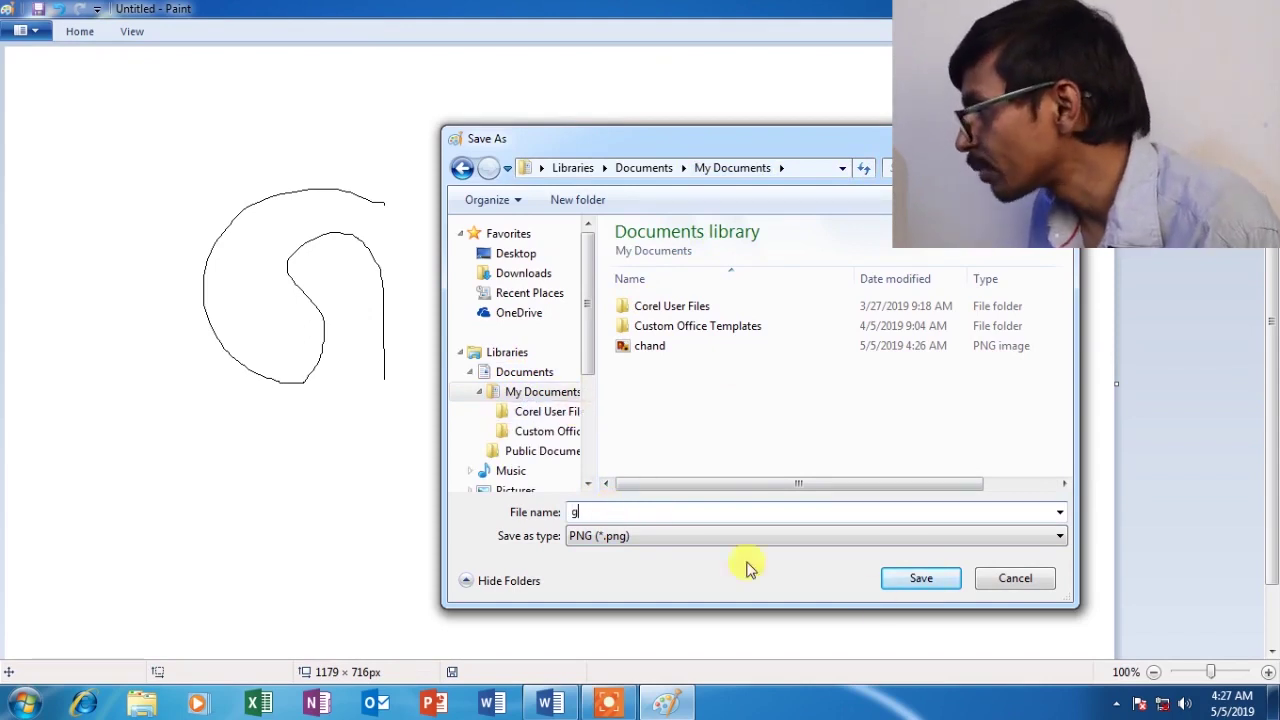
{"action": "left_click", "coordinate": [660, 536]}
{"action": "left_click", "coordinate": [600, 604]}
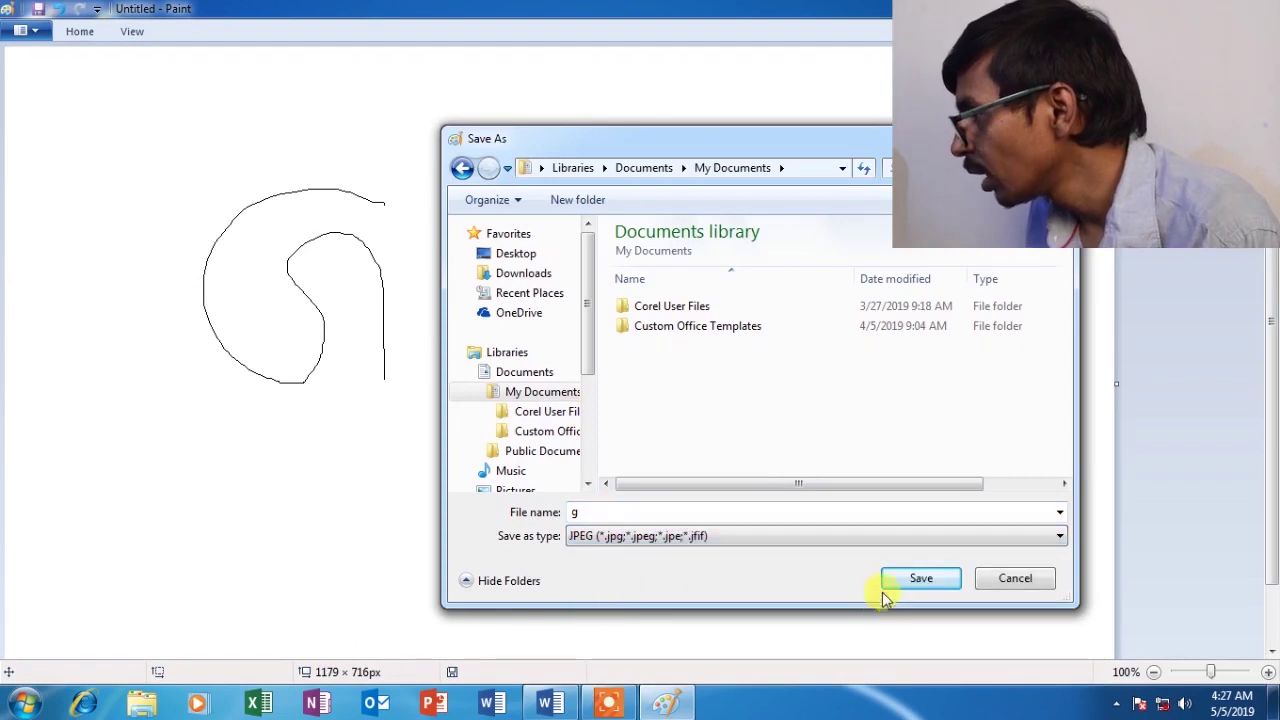
{"action": "left_click", "coordinate": [925, 579]}
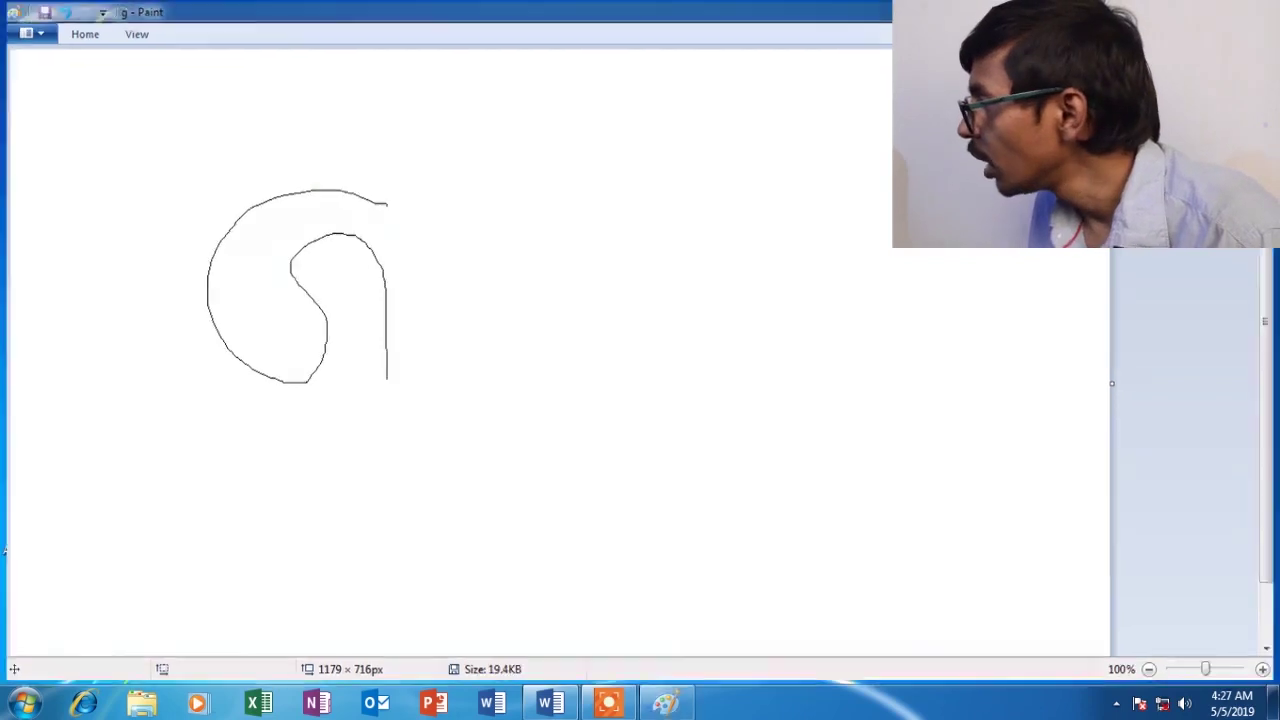
{"action": "key", "text": "alt+F4"}
- Switch to the Word document and review the My document, Step and My computer sections on page 3
{"action": "left_click", "coordinate": [550, 703]}
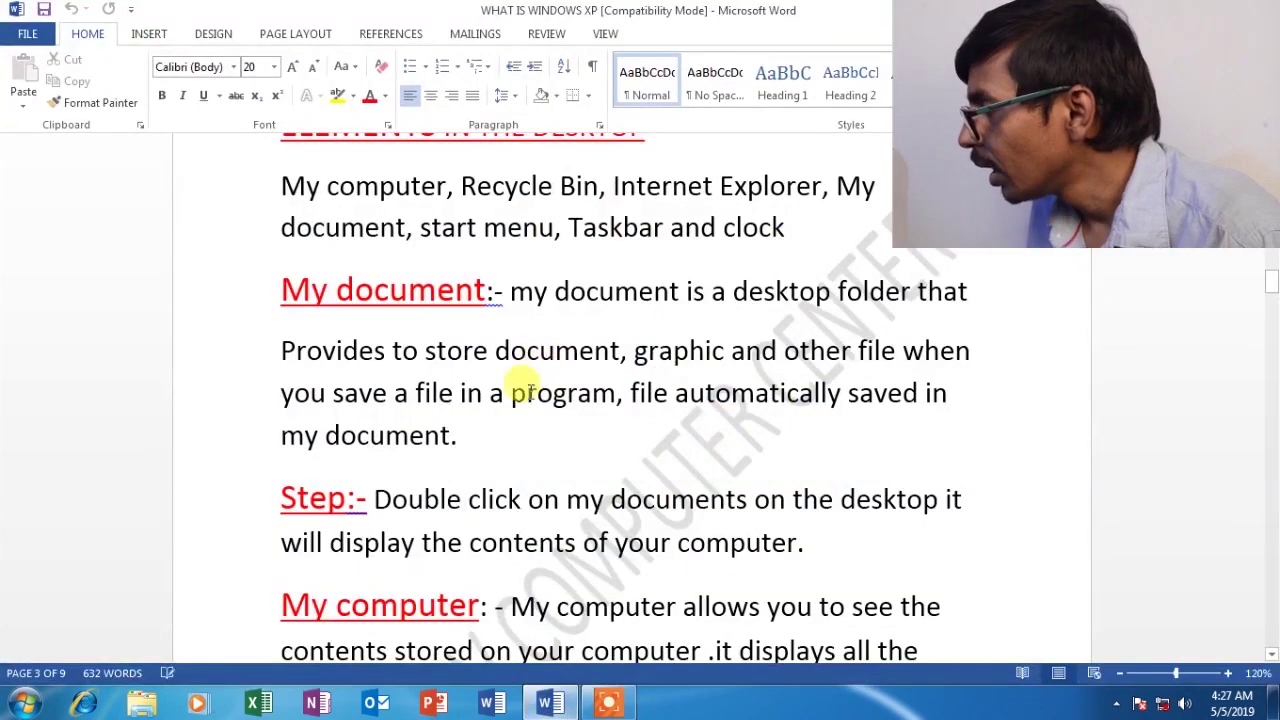
{"action": "scroll", "coordinate": [450, 385], "scroll_direction": "down", "scroll_amount": 2}
{"action": "scroll", "coordinate": [452, 384], "scroll_direction": "down", "scroll_amount": 2}
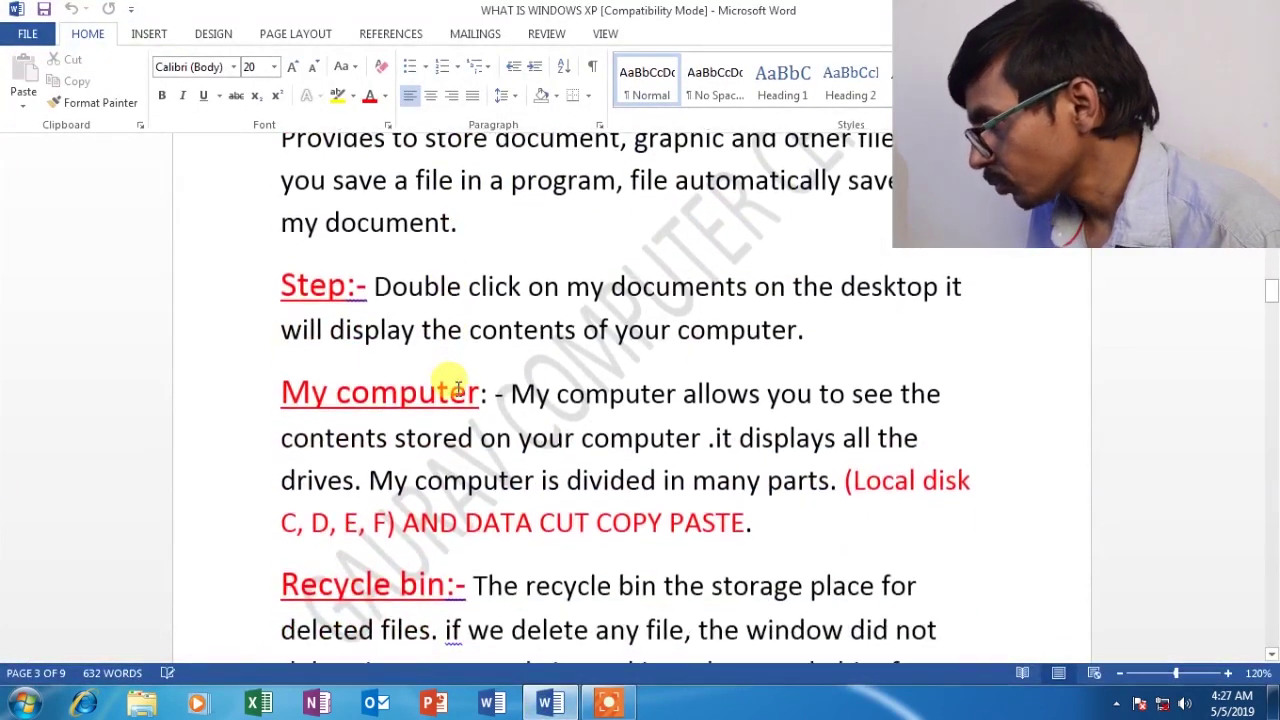
{"action": "scroll", "coordinate": [450, 382], "scroll_direction": "up", "scroll_amount": 4}
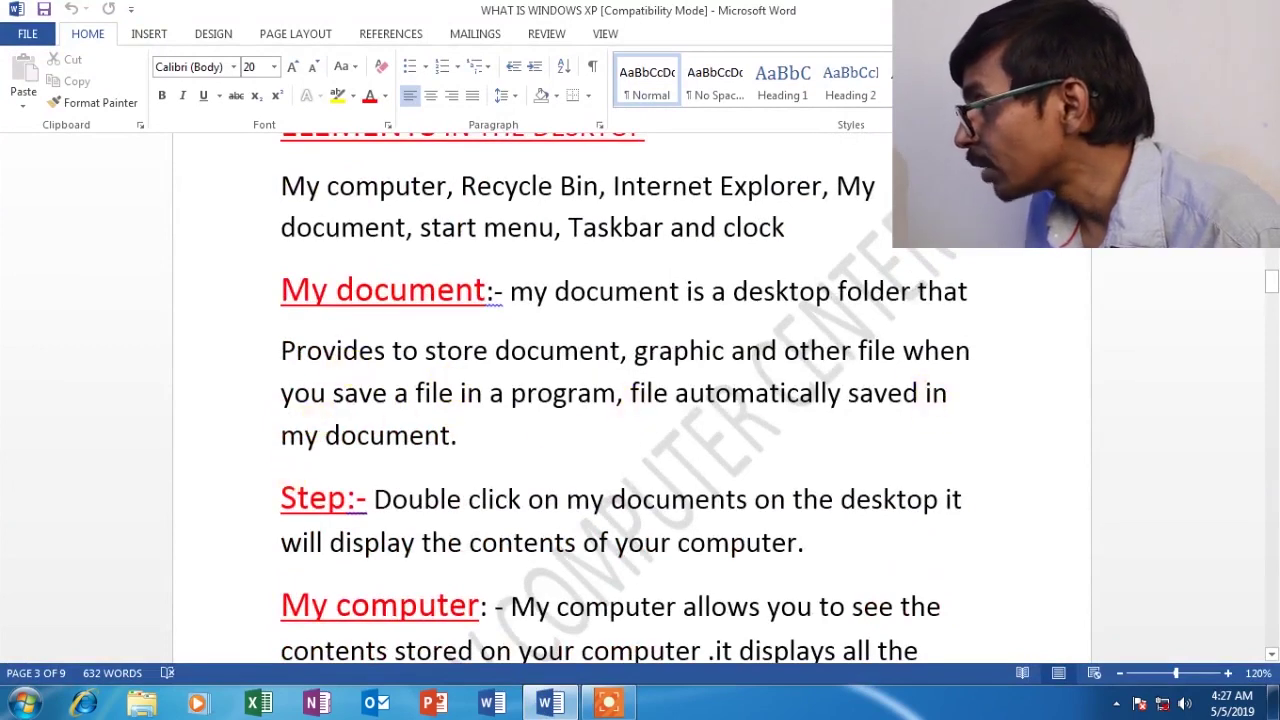
- Open Paint from the desktop and fill the blank canvas with black
{"action": "key", "text": "super+d"}
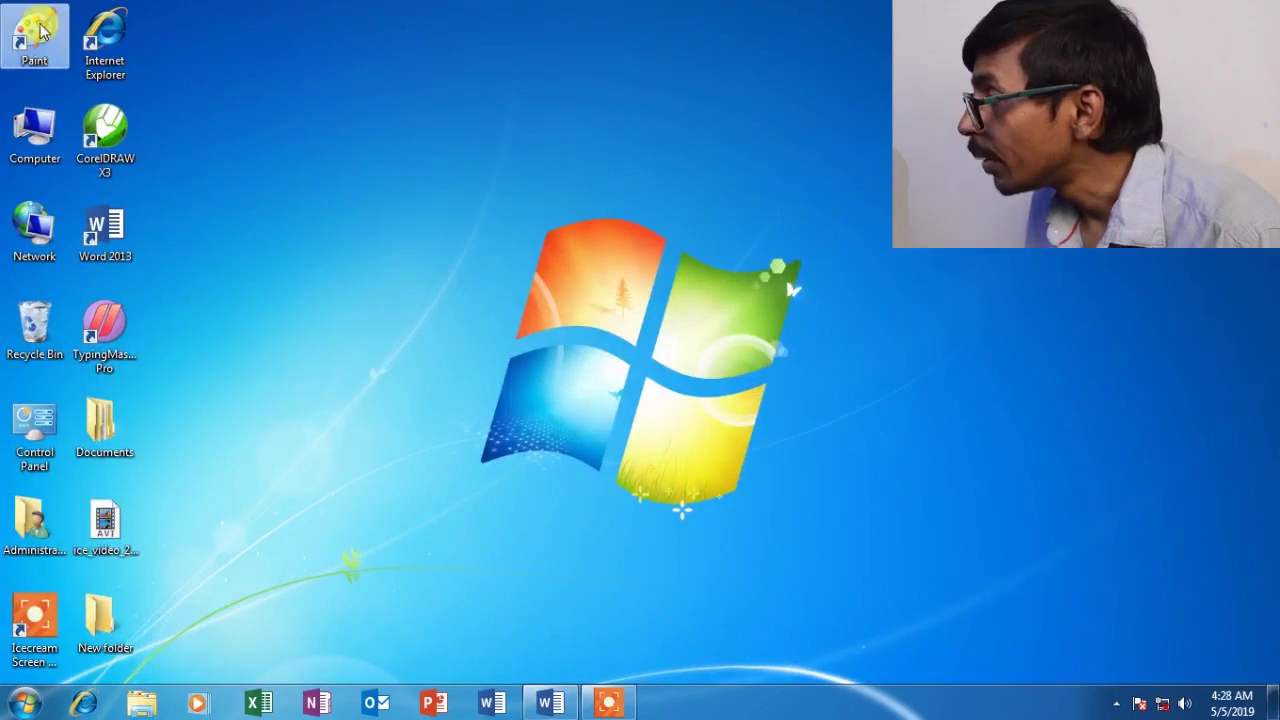
{"action": "double_click", "coordinate": [36, 32]}
{"action": "left_click", "coordinate": [78, 33]}
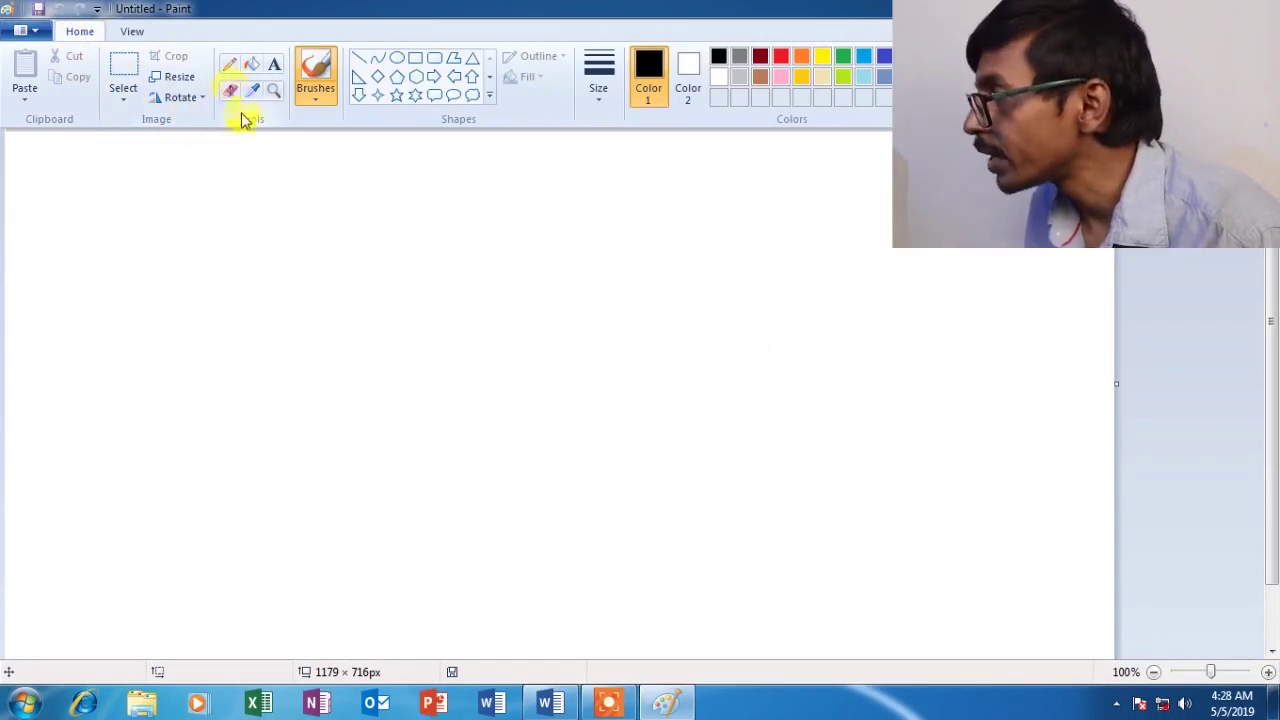
{"action": "left_click", "coordinate": [252, 66]}
{"action": "left_click", "coordinate": [286, 278]}
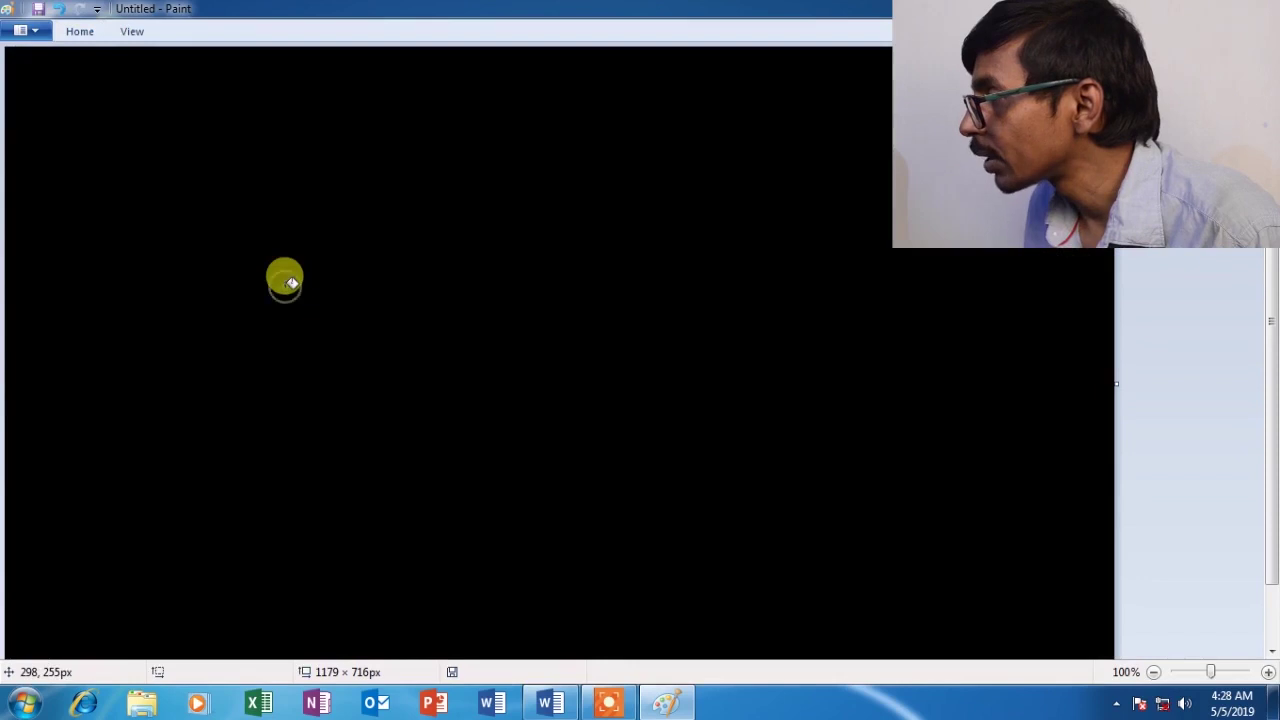
- Start saving the black picture as jjj in My Documents, cancel the save, and close Paint discarding the changes
{"action": "left_click", "coordinate": [28, 32]}
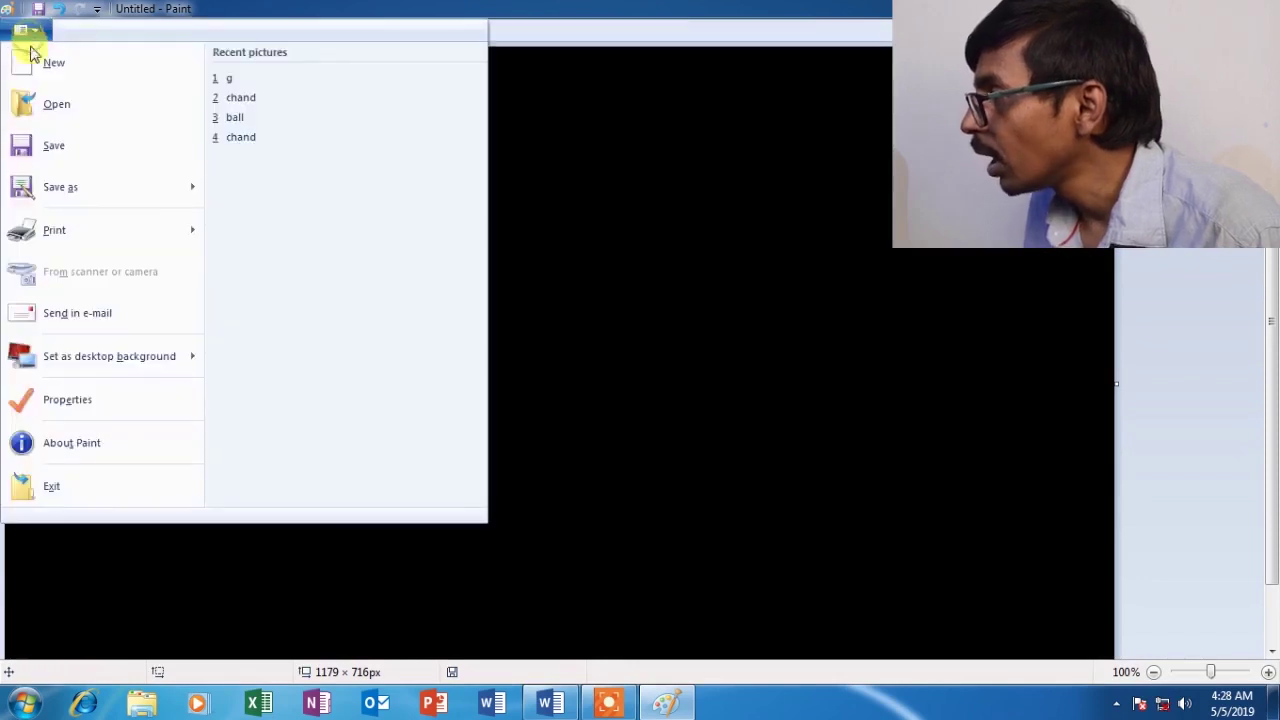
{"action": "left_click", "coordinate": [50, 153]}
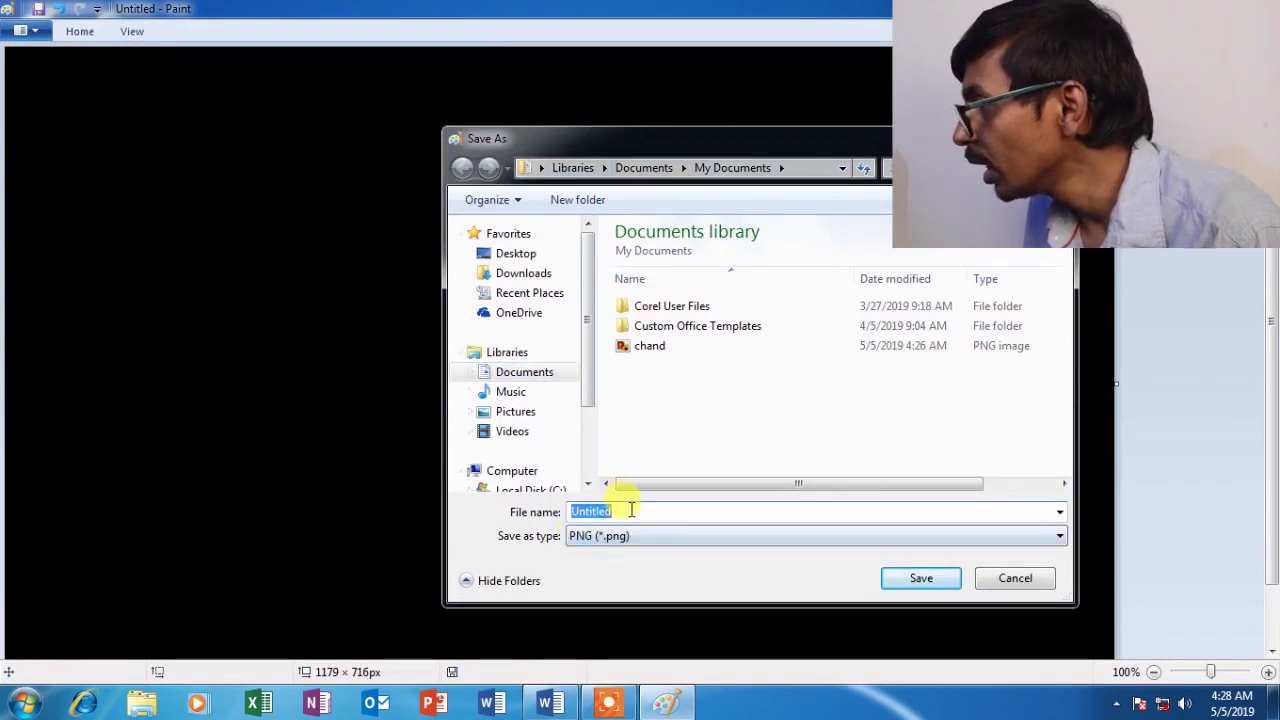
{"action": "type", "text": "jjj"}
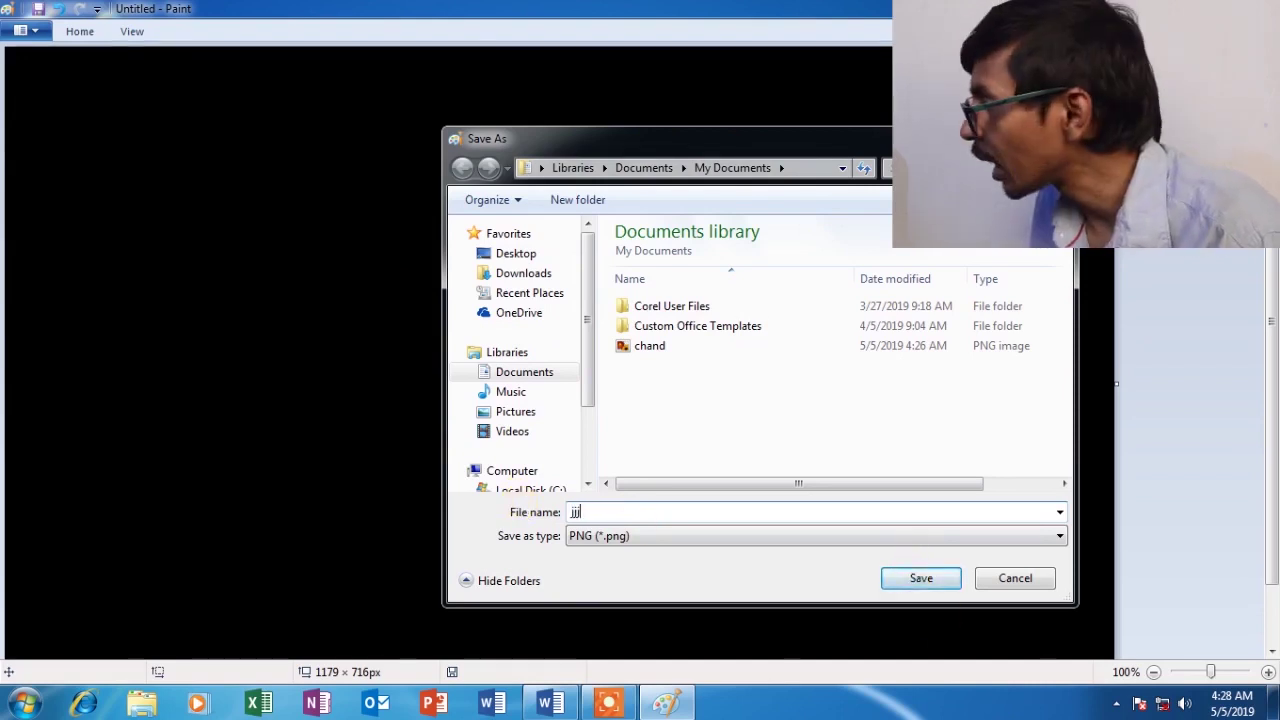
{"action": "key", "text": "Escape"}
{"action": "key", "text": "alt+F4"}
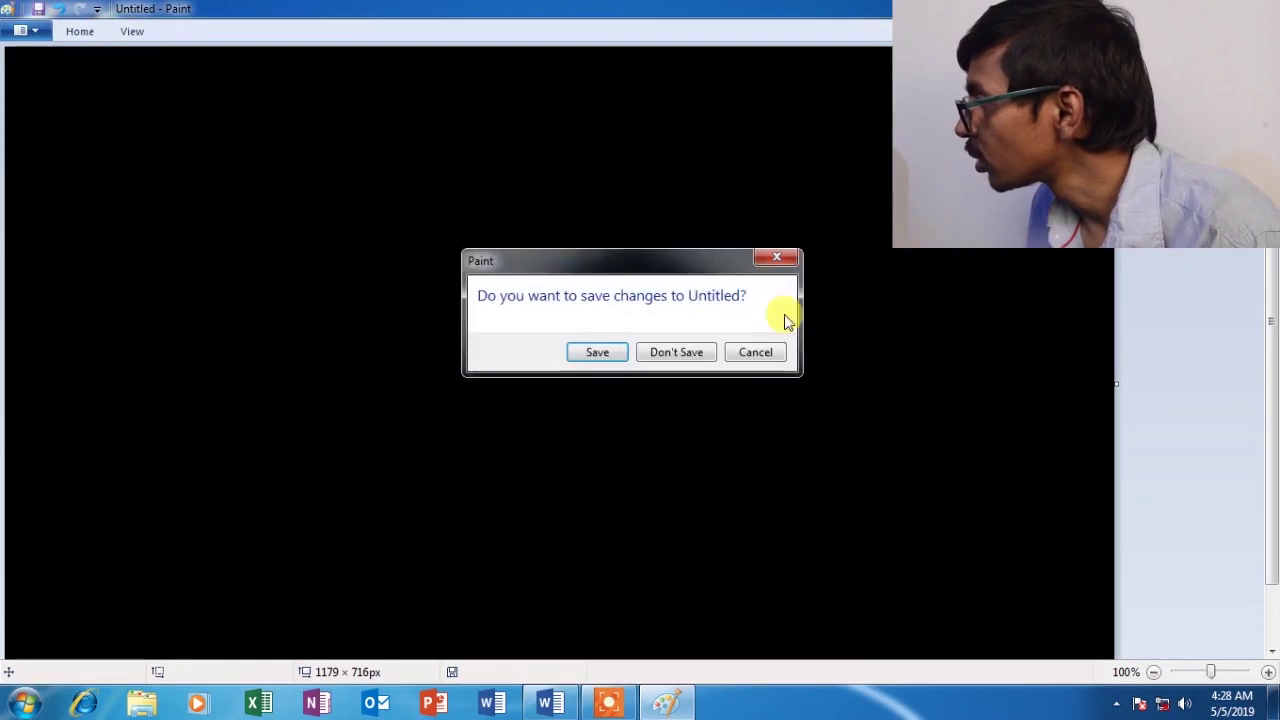
{"action": "left_click", "coordinate": [662, 352]}
- Switch to the Word document and read the My computer and Recycle bin sections on page 3
{"action": "left_click", "coordinate": [550, 703]}
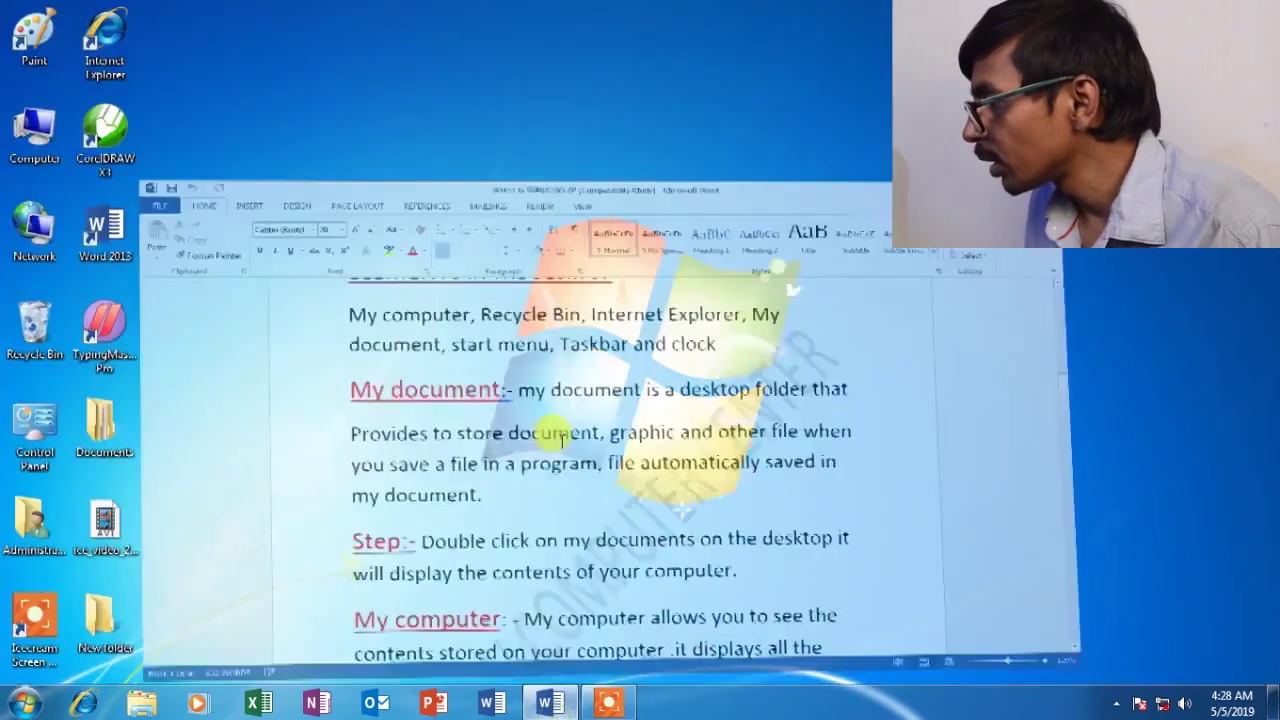
{"action": "scroll", "coordinate": [531, 412], "scroll_direction": "down", "scroll_amount": 2}
{"action": "scroll", "coordinate": [533, 418], "scroll_direction": "down", "scroll_amount": 1}
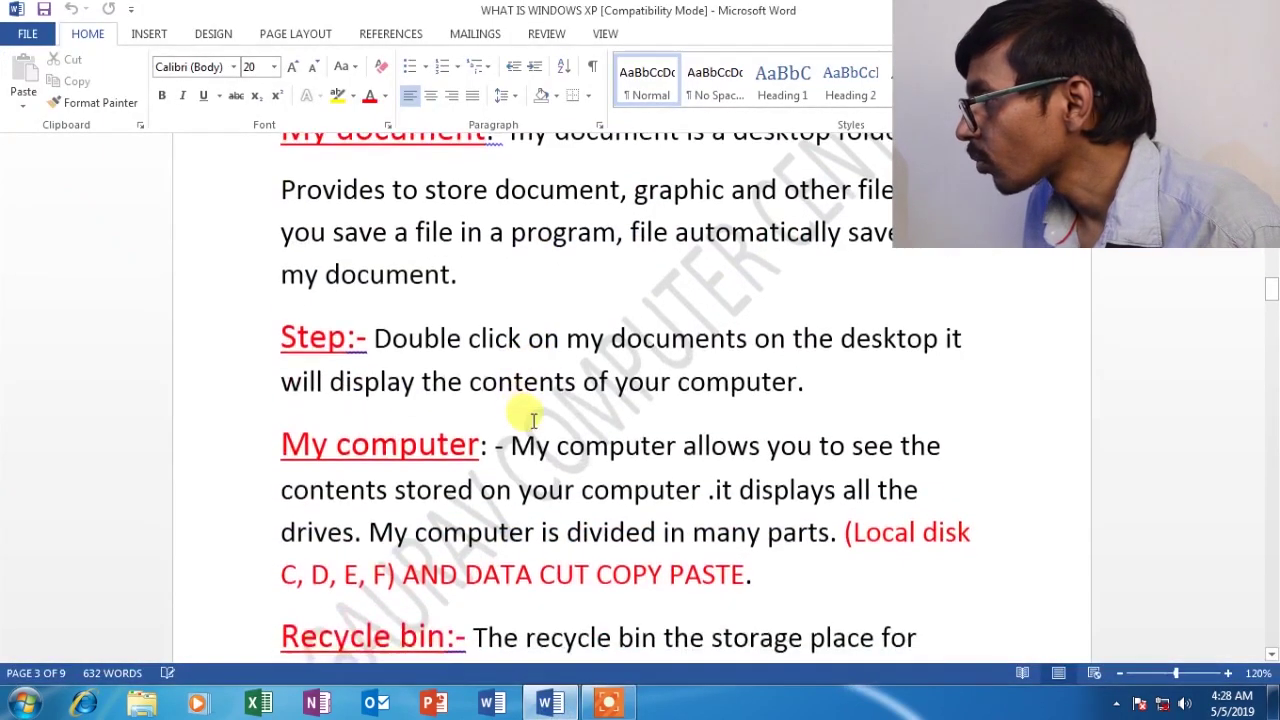
{"action": "scroll", "coordinate": [480, 410], "scroll_direction": "down", "scroll_amount": 1}
{"action": "scroll", "coordinate": [380, 280], "scroll_direction": "down", "scroll_amount": 1}
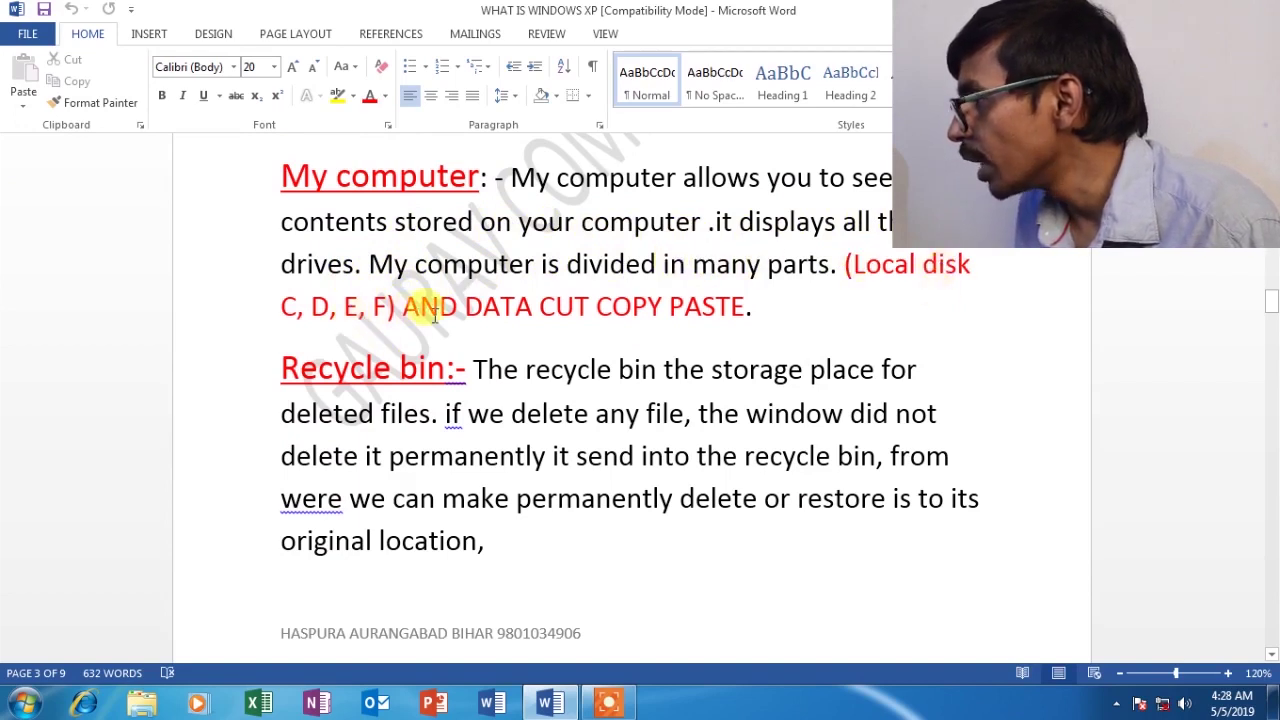
{"action": "scroll", "coordinate": [609, 297], "scroll_direction": "up", "scroll_amount": 2}
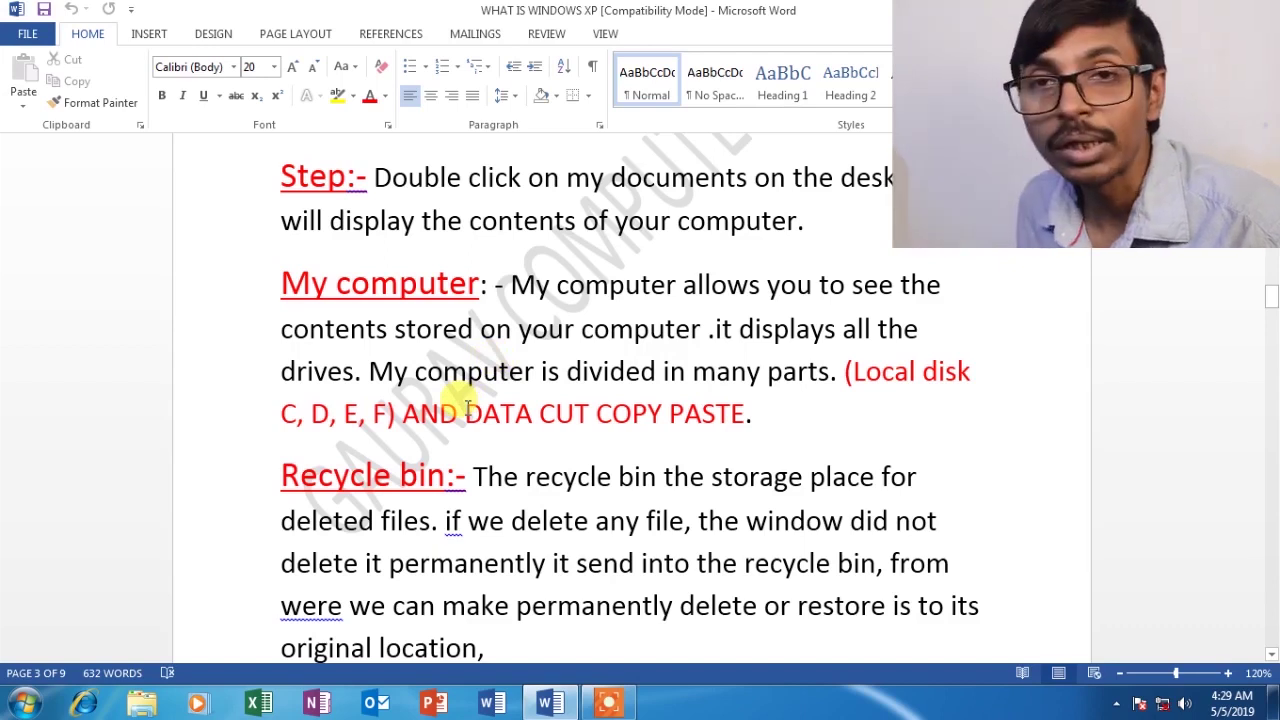
- Launch Paint from the desktop and open the Penguins picture from the Sample Pictures folder in the Pictures library
{"action": "key", "text": "super+d"}
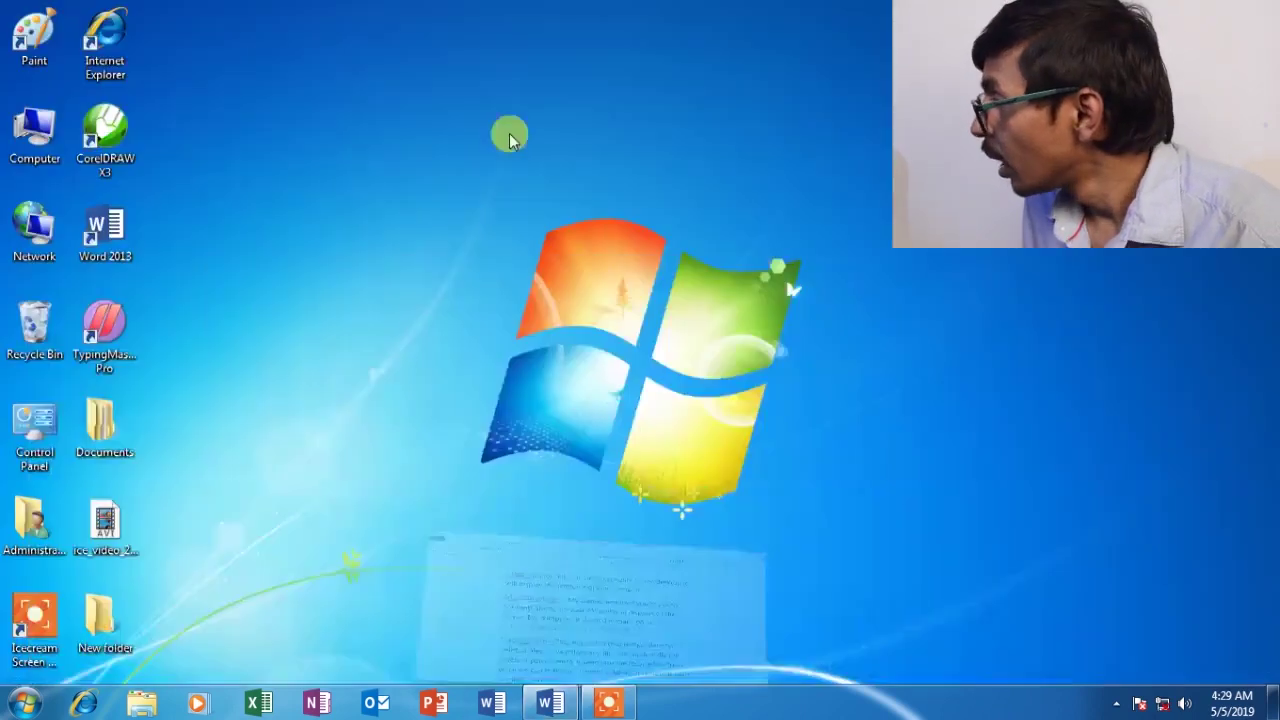
{"action": "double_click", "coordinate": [34, 29]}
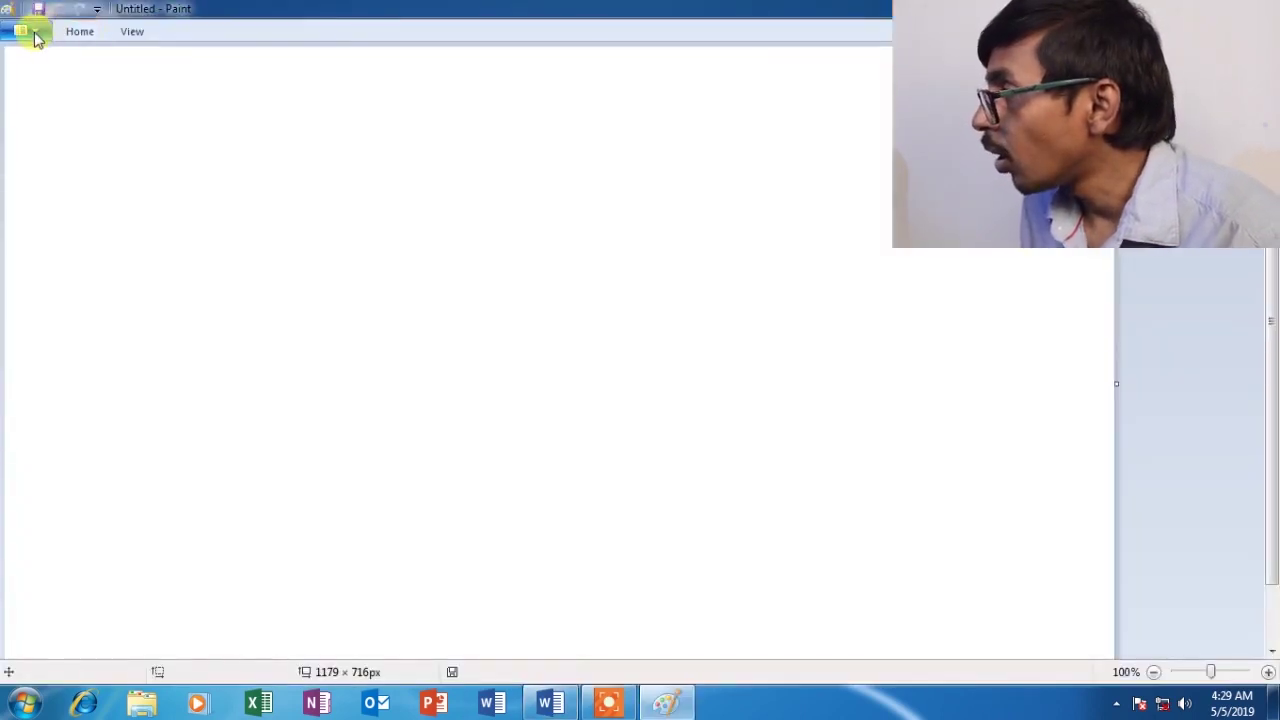
{"action": "left_click", "coordinate": [30, 30]}
{"action": "mouse_move", "coordinate": [57, 178]}
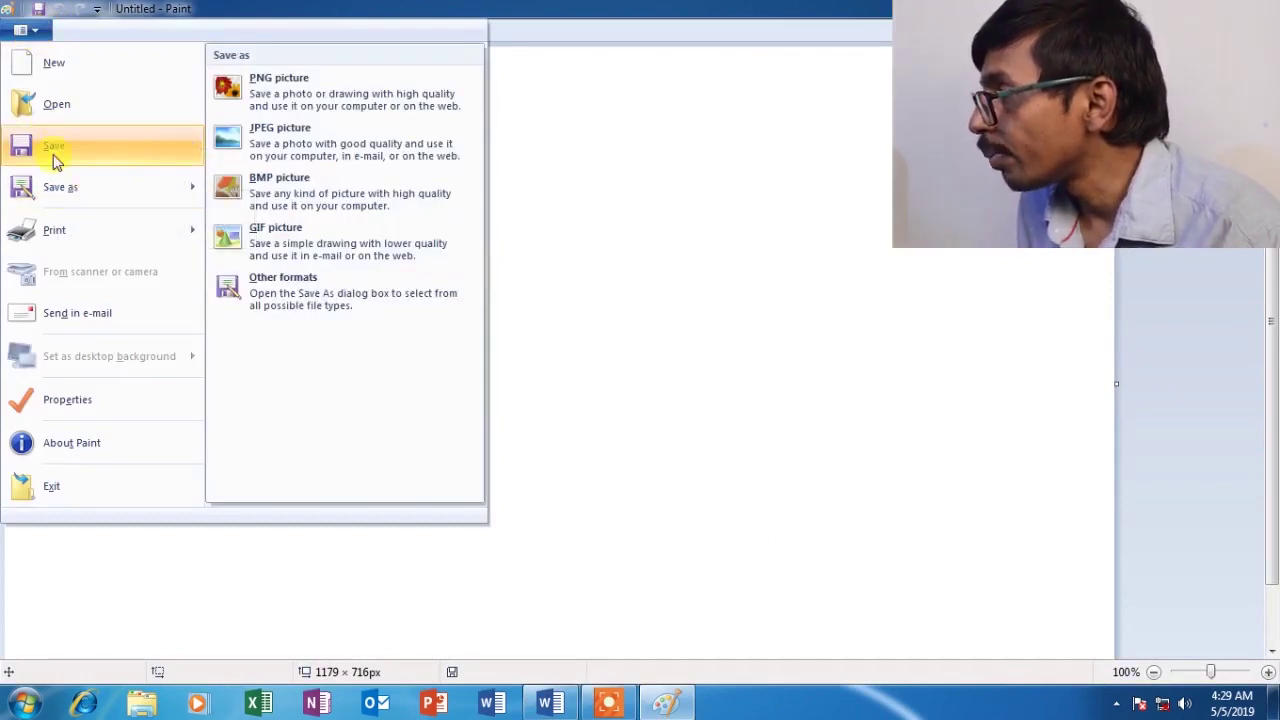
{"action": "left_click", "coordinate": [50, 108]}
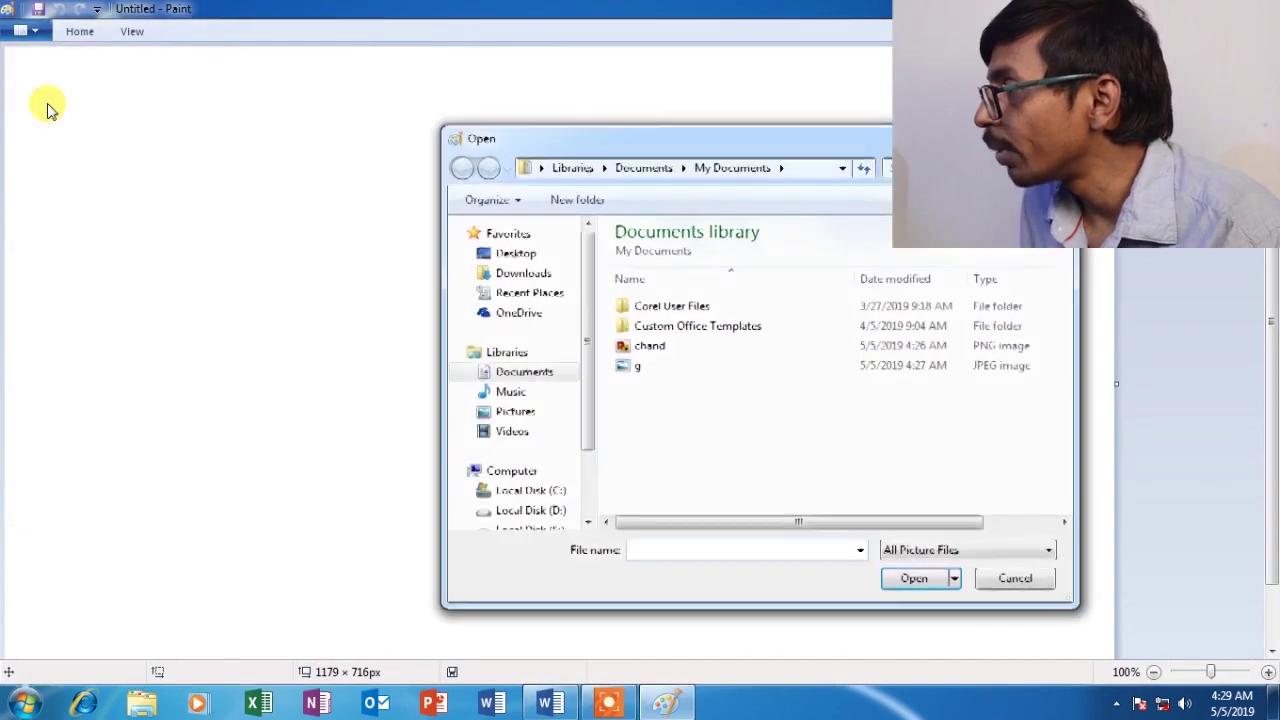
{"action": "left_click", "coordinate": [616, 346]}
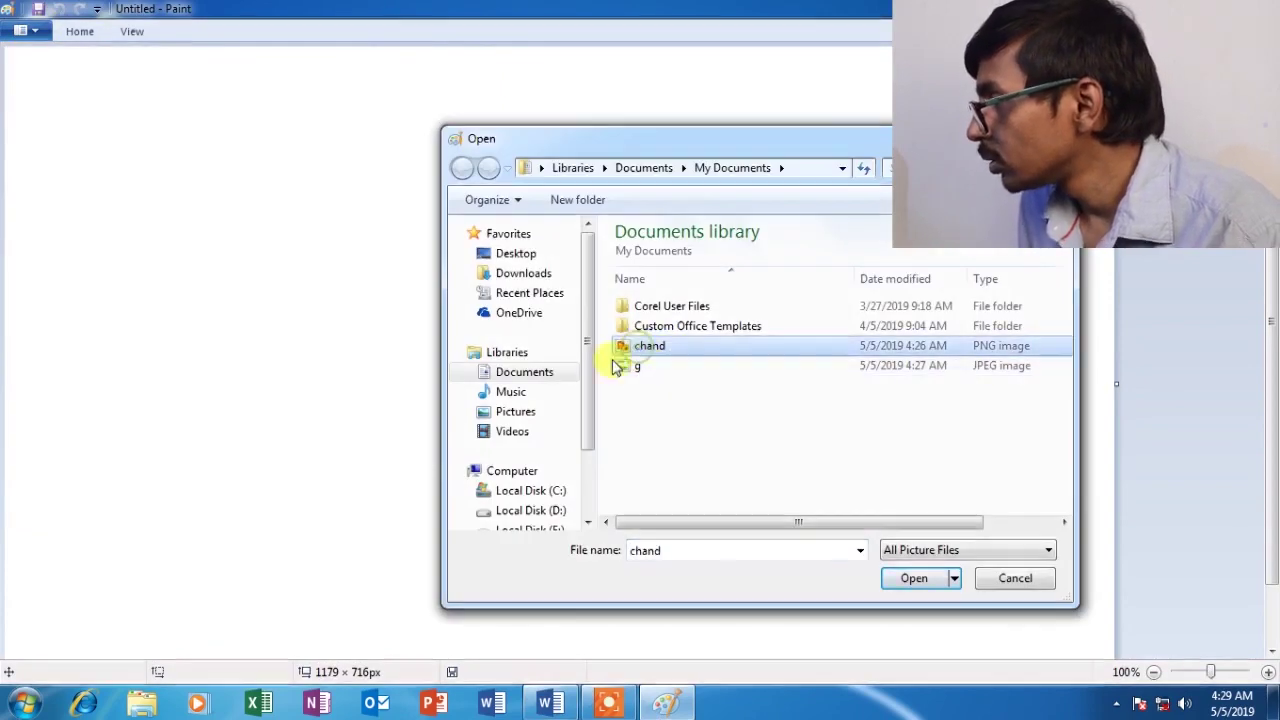
{"action": "left_click", "coordinate": [528, 412]}
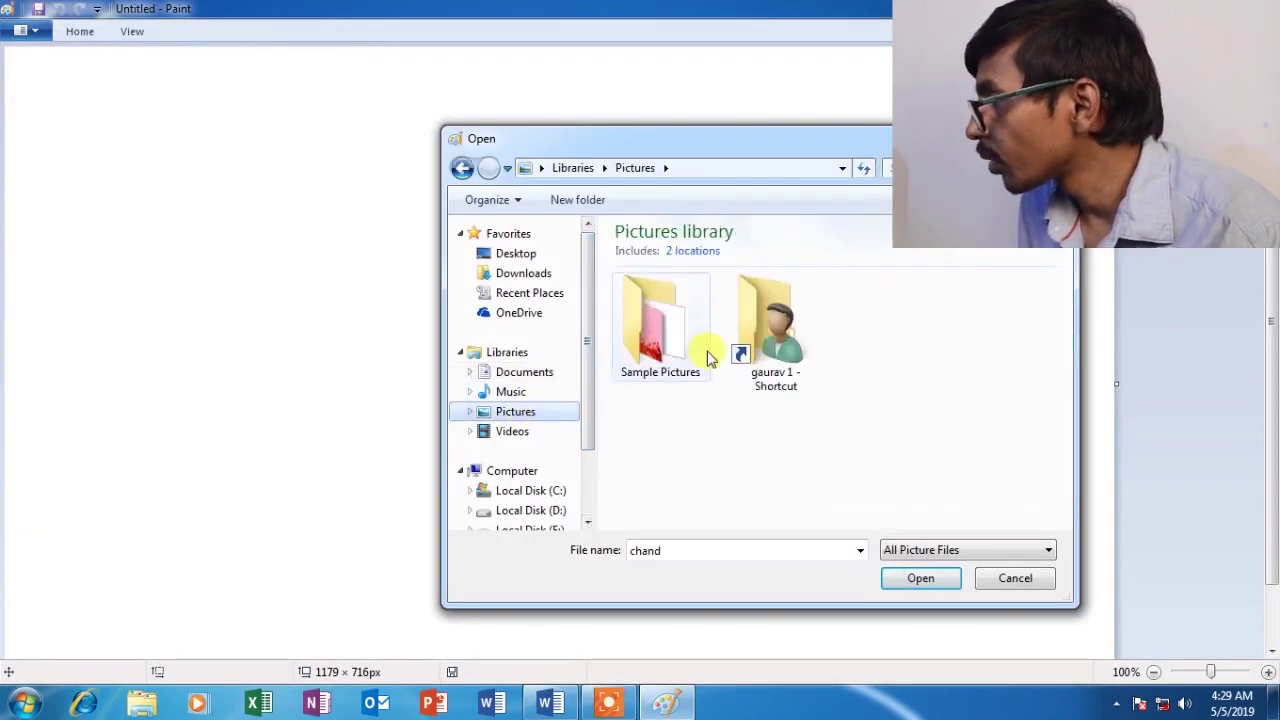
{"action": "double_click", "coordinate": [636, 343]}
{"action": "left_click", "coordinate": [660, 398]}
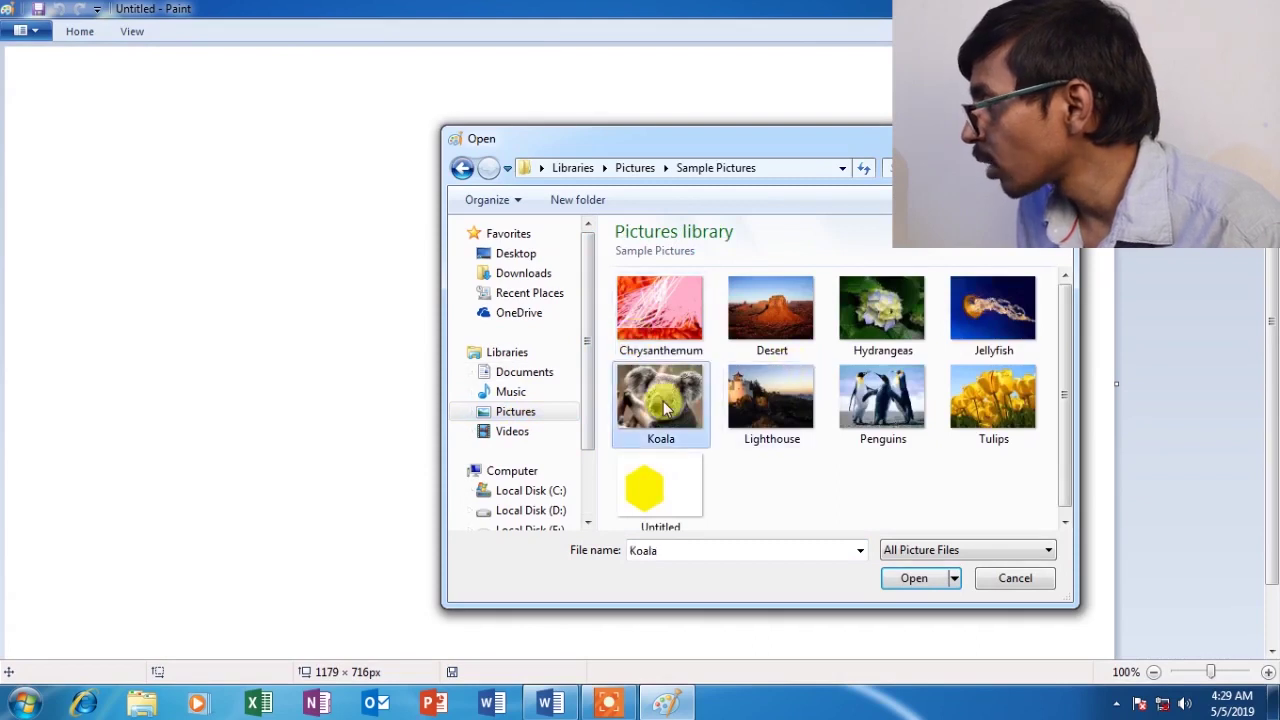
{"action": "left_click", "coordinate": [855, 378]}
{"action": "left_click", "coordinate": [914, 578]}
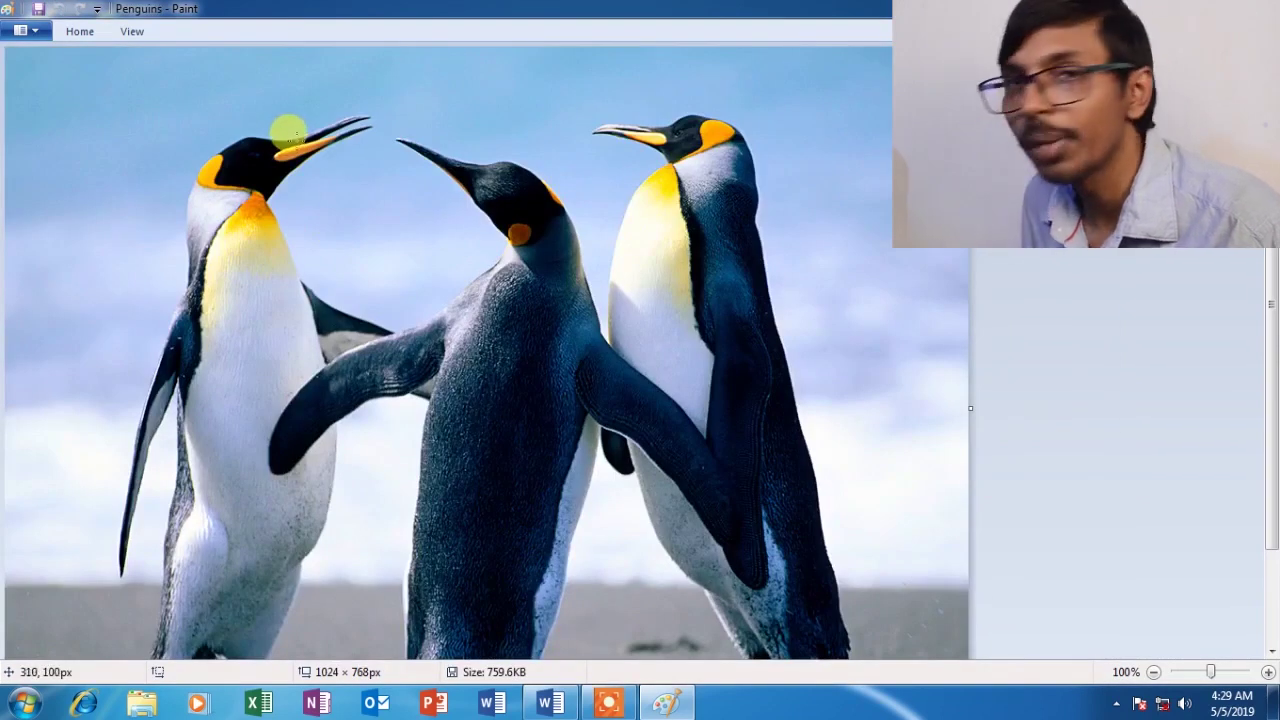
- Save the Penguins picture in place, and start a Save As with Local Disk (D:) as the destination
{"action": "left_click", "coordinate": [29, 31]}
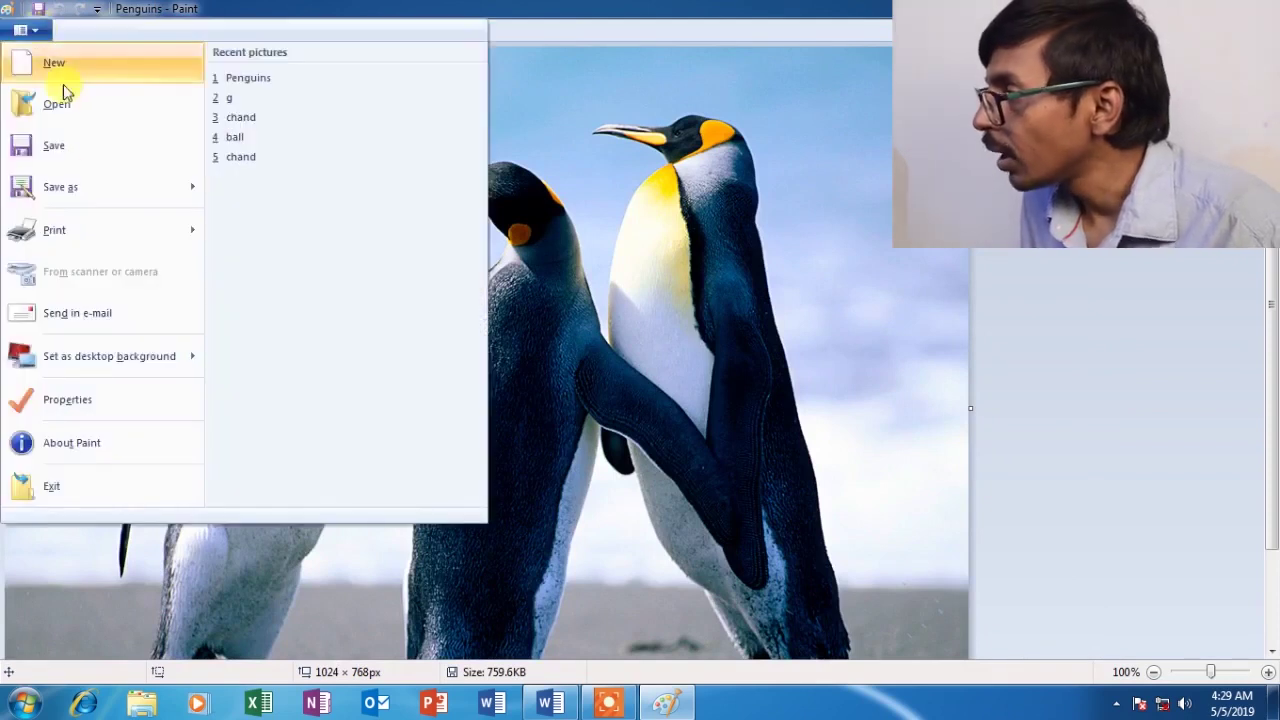
{"action": "left_click", "coordinate": [58, 140]}
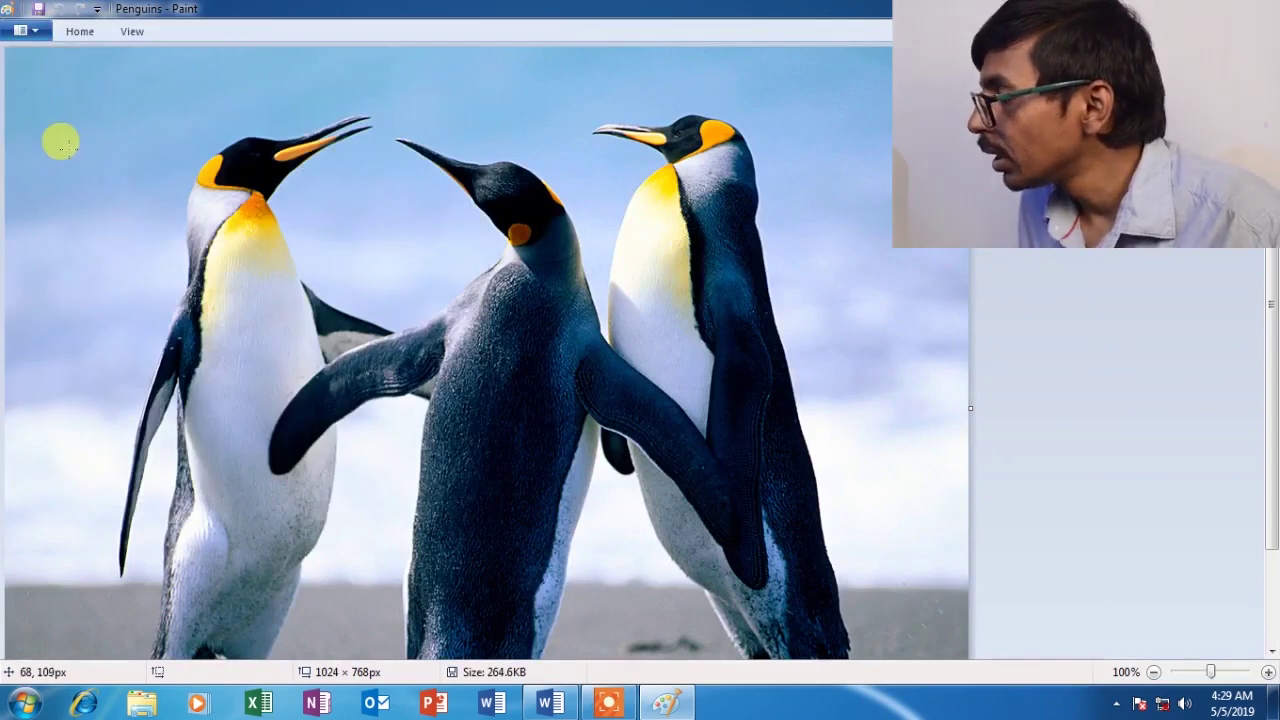
{"action": "left_click", "coordinate": [46, 35]}
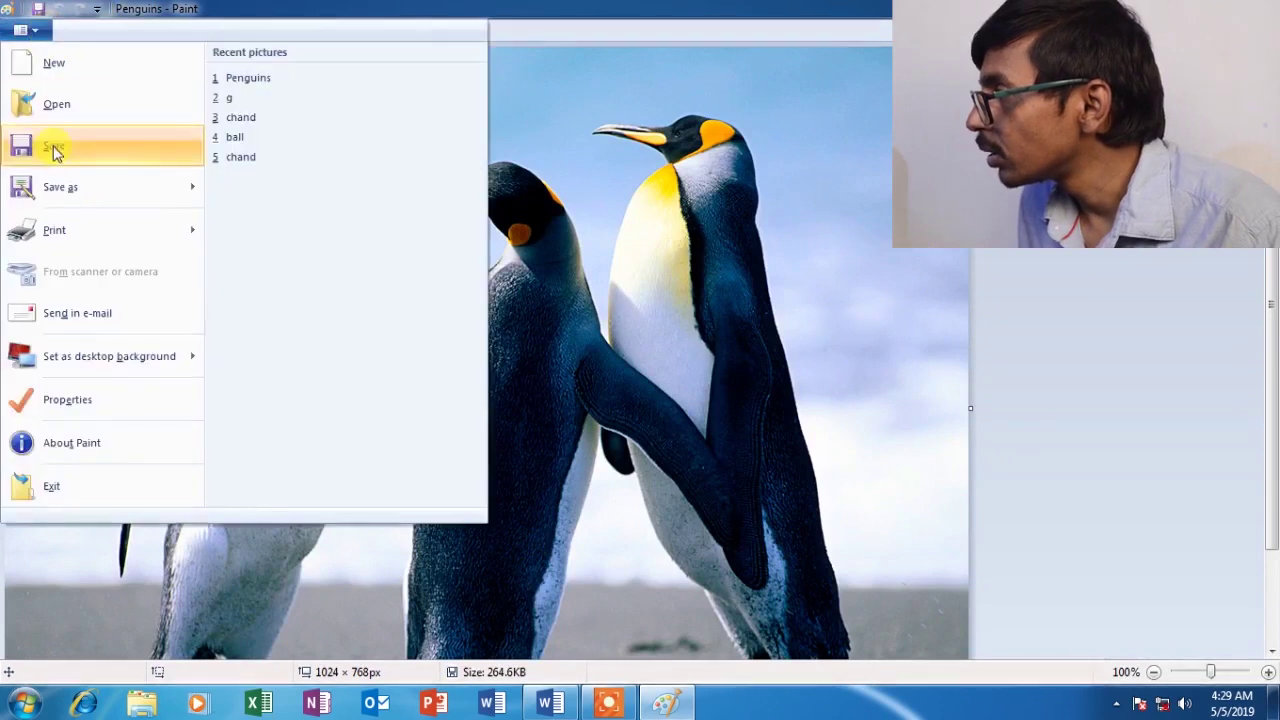
{"action": "left_click", "coordinate": [60, 187]}
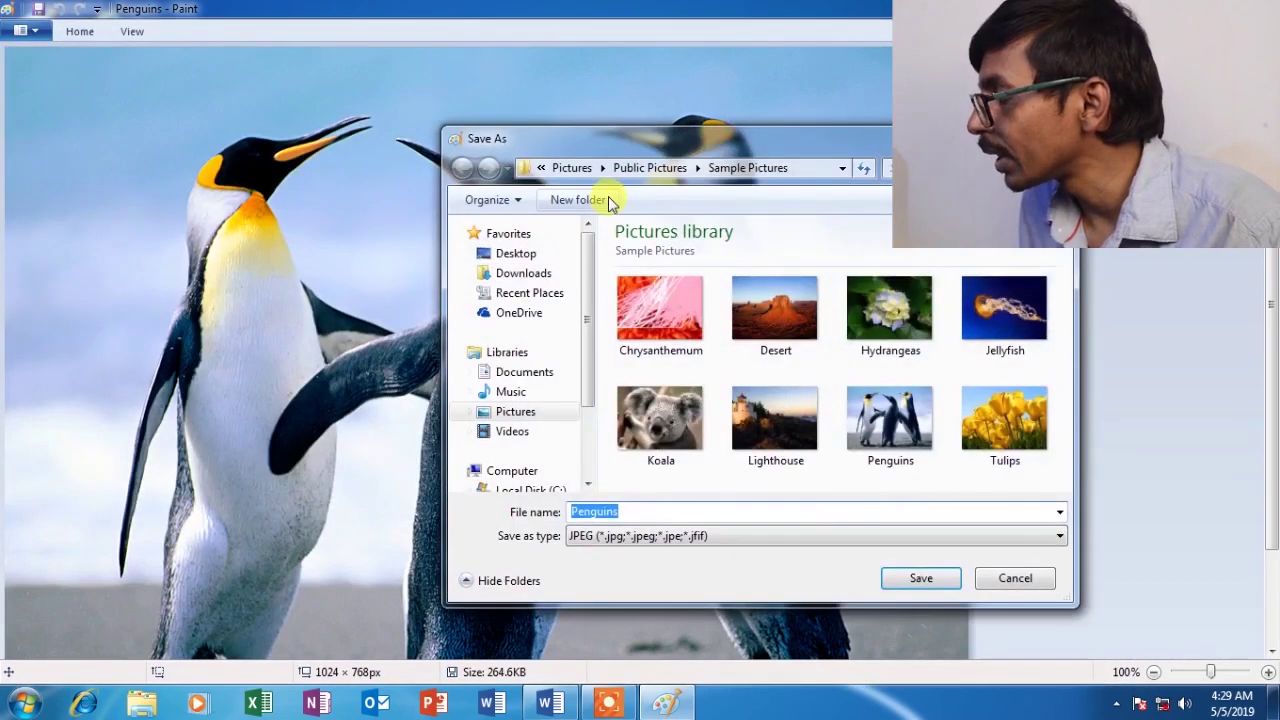
{"action": "left_click_drag", "start_coordinate": [651, 137], "coordinate": [535, 70]}
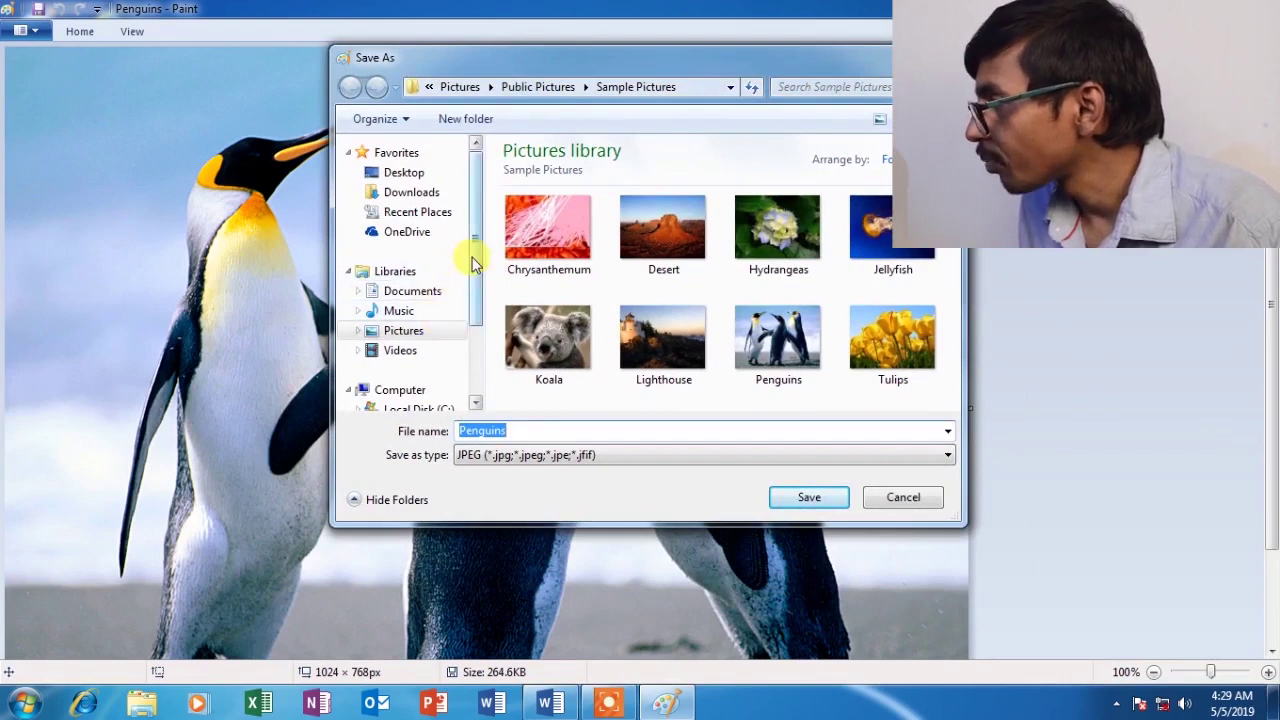
{"action": "left_click_drag", "start_coordinate": [471, 257], "coordinate": [469, 312]}
{"action": "left_click", "coordinate": [399, 305]}
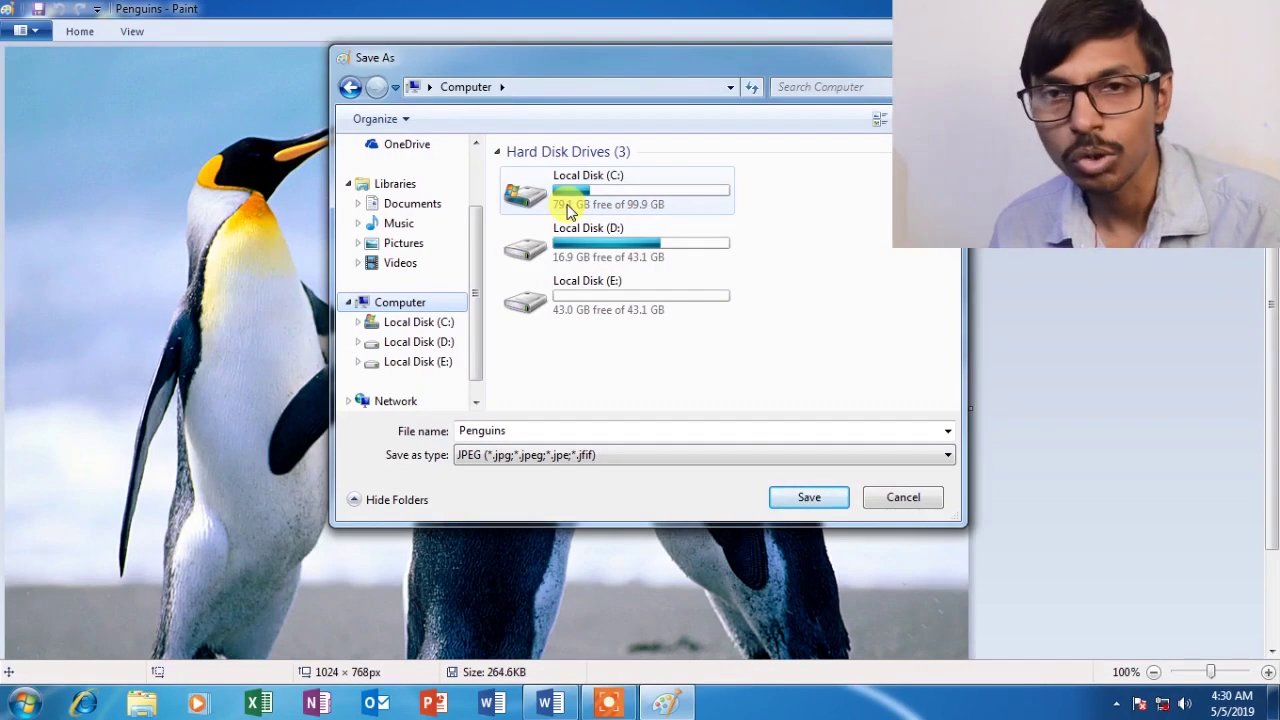
{"action": "left_click", "coordinate": [545, 250]}
{"action": "double_click", "coordinate": [545, 250]}
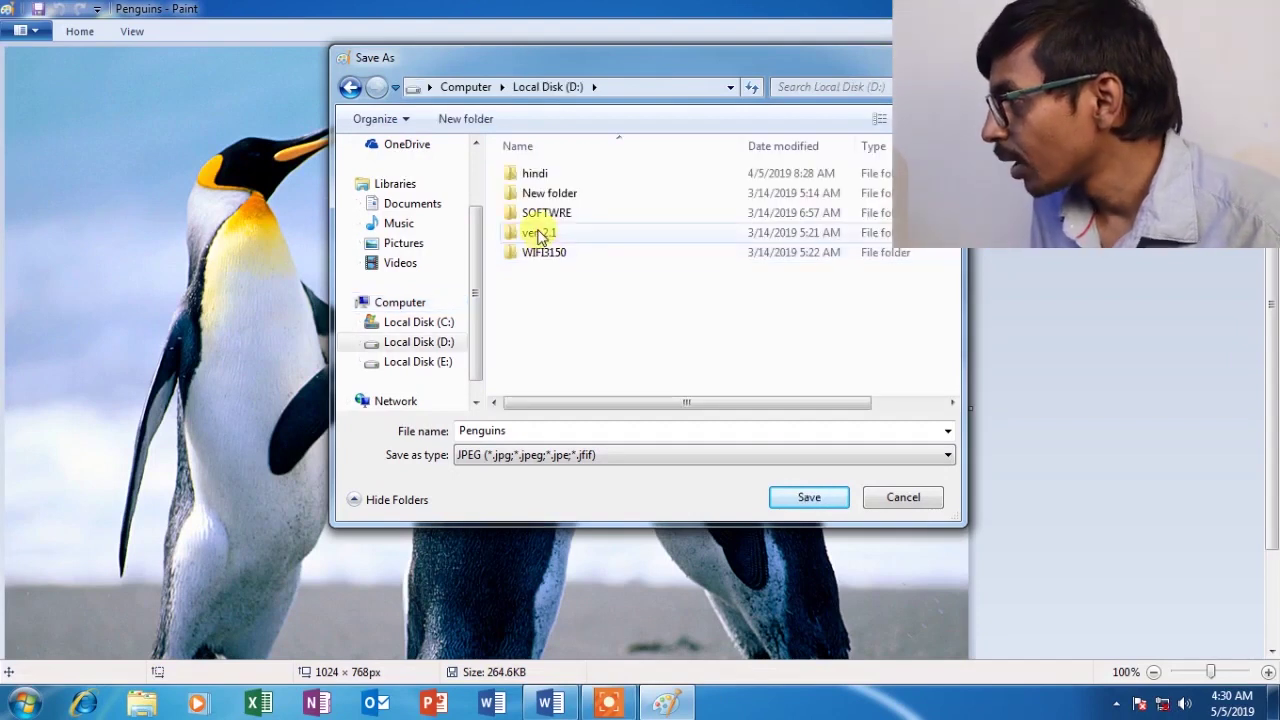
- Name the picture copy photo, save it in Local Disk (D:), and close Paint
{"action": "double_click", "coordinate": [500, 430]}
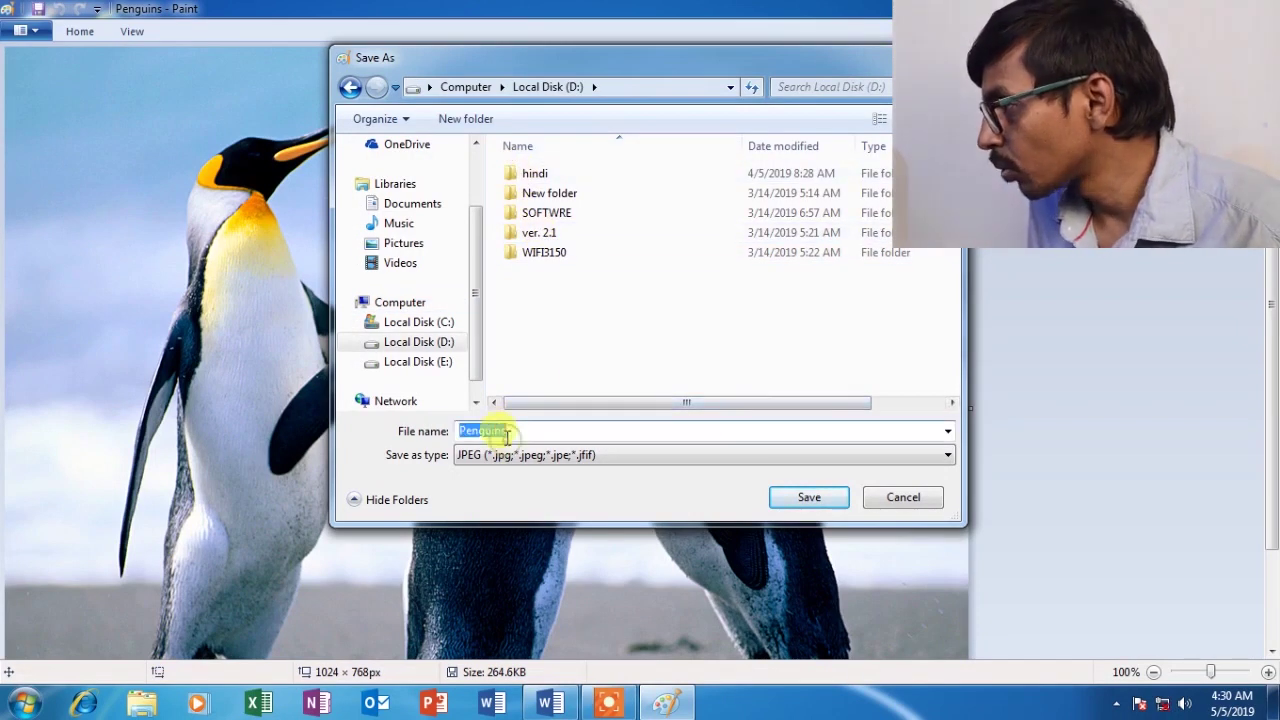
{"action": "key", "text": "BackSpace"}
{"action": "type", "text": "pho"}
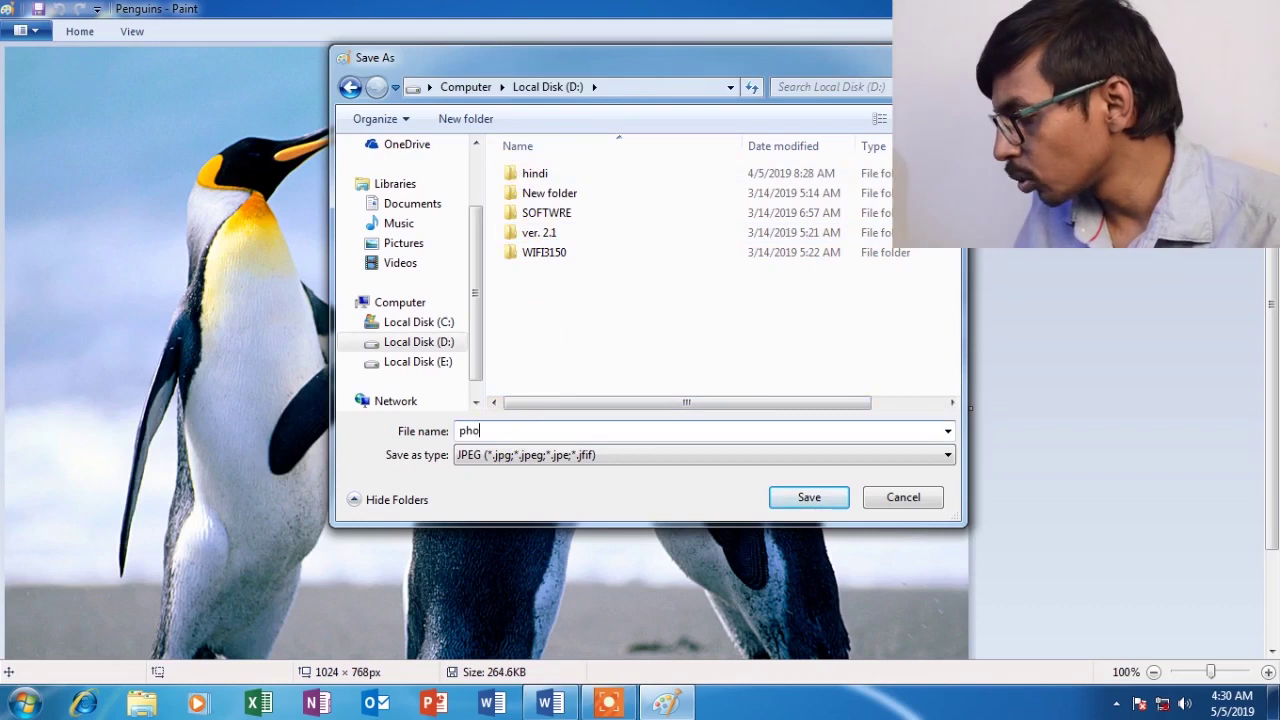
{"action": "type", "text": "to"}
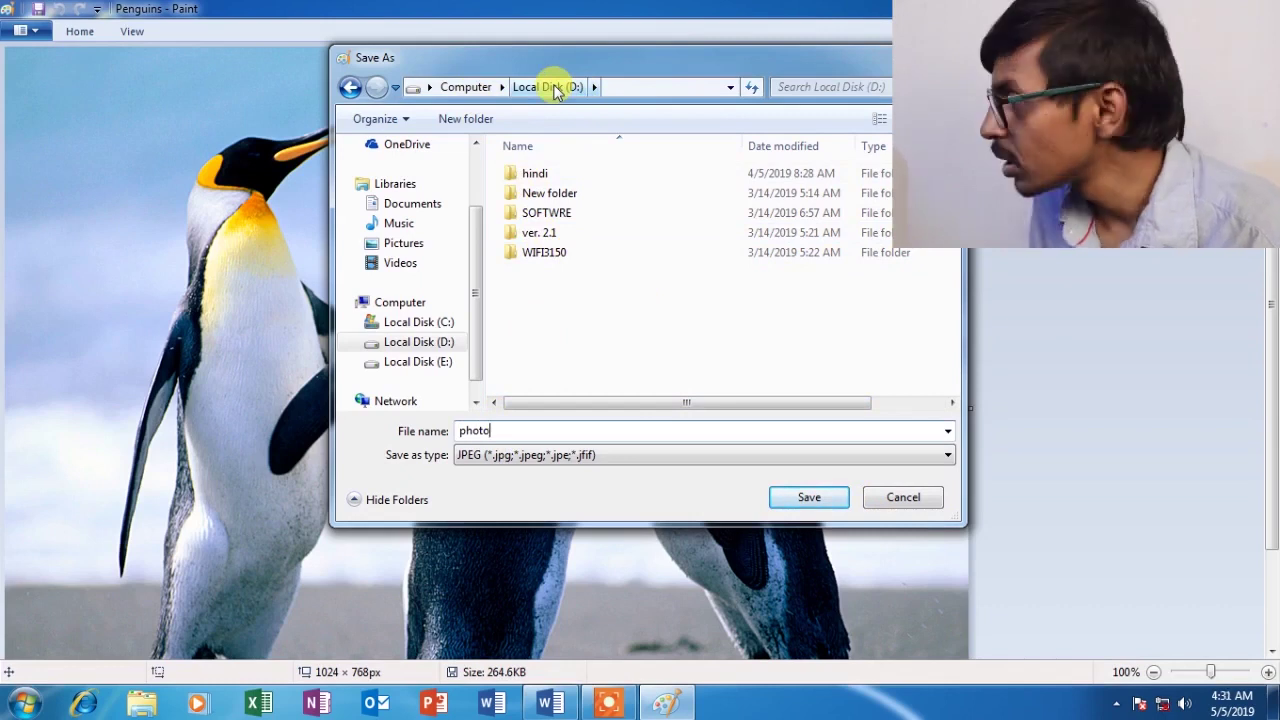
{"action": "left_click", "coordinate": [800, 499]}
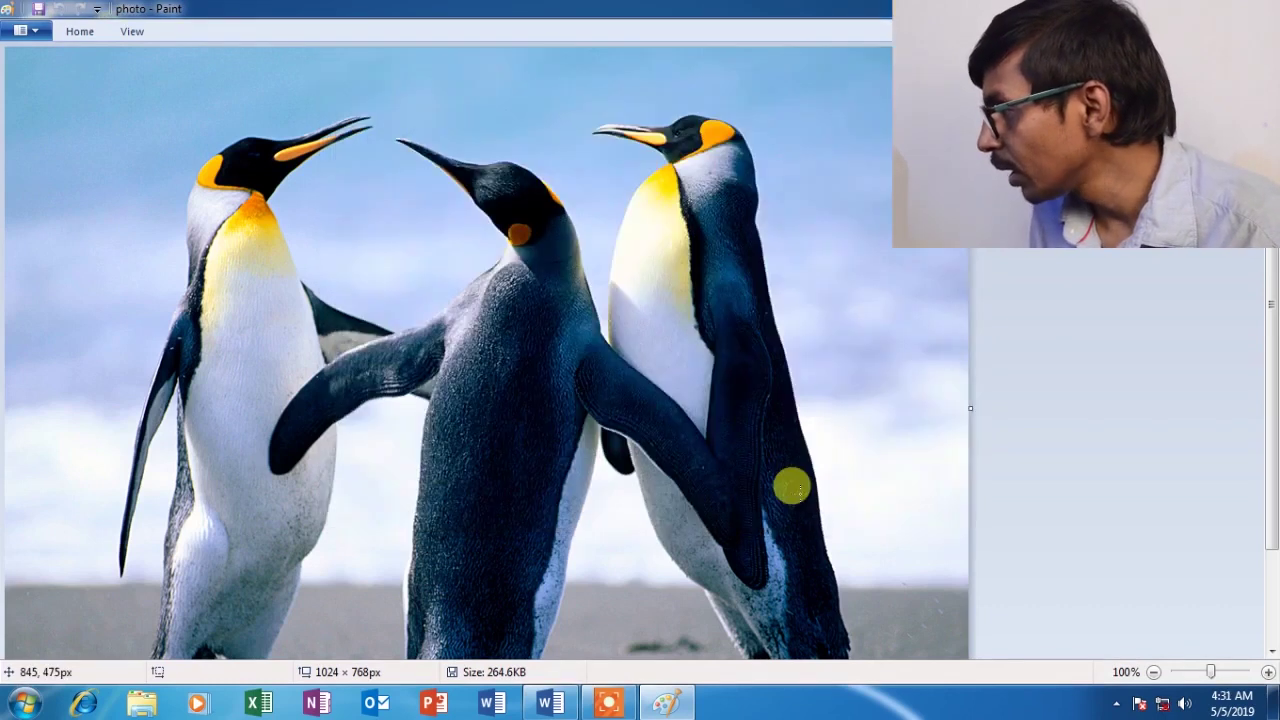
{"action": "key", "text": "alt+F4"}
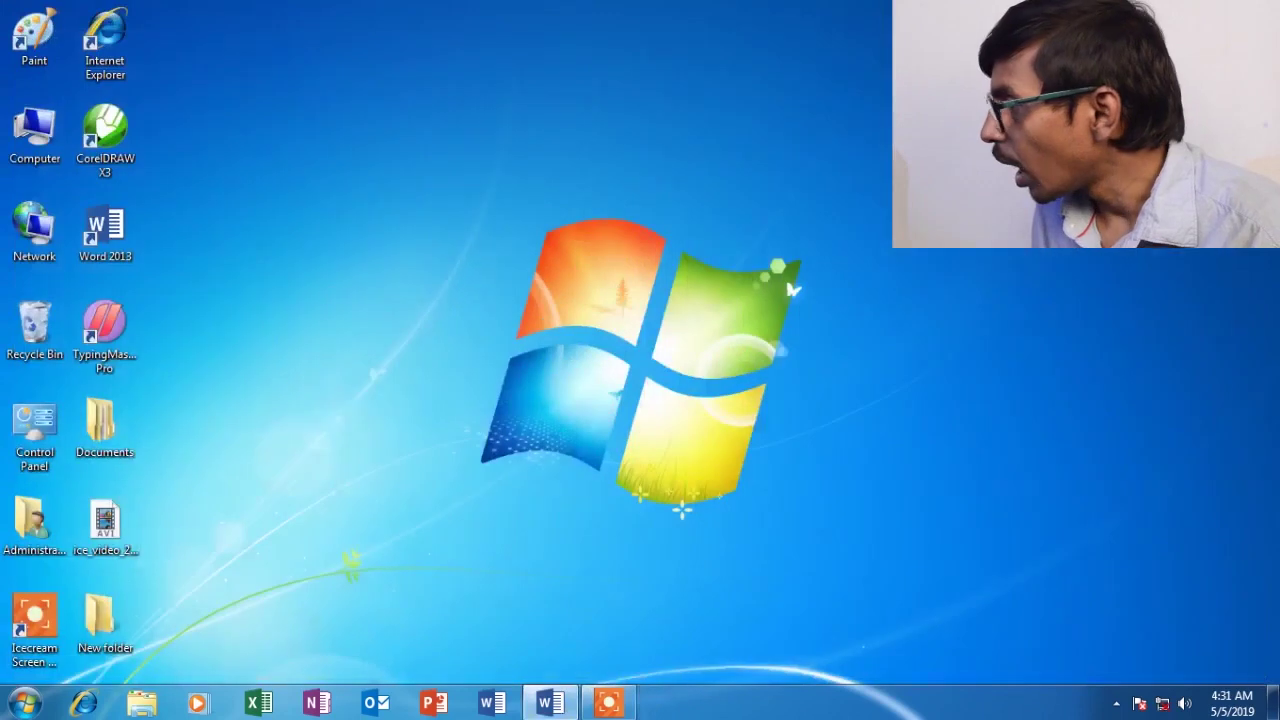
- Open Local Disk (D:) from Computer on the desktop, check the saved photo file, and return to the drive list
{"action": "double_click", "coordinate": [35, 135]}
{"action": "double_click", "coordinate": [520, 145]}
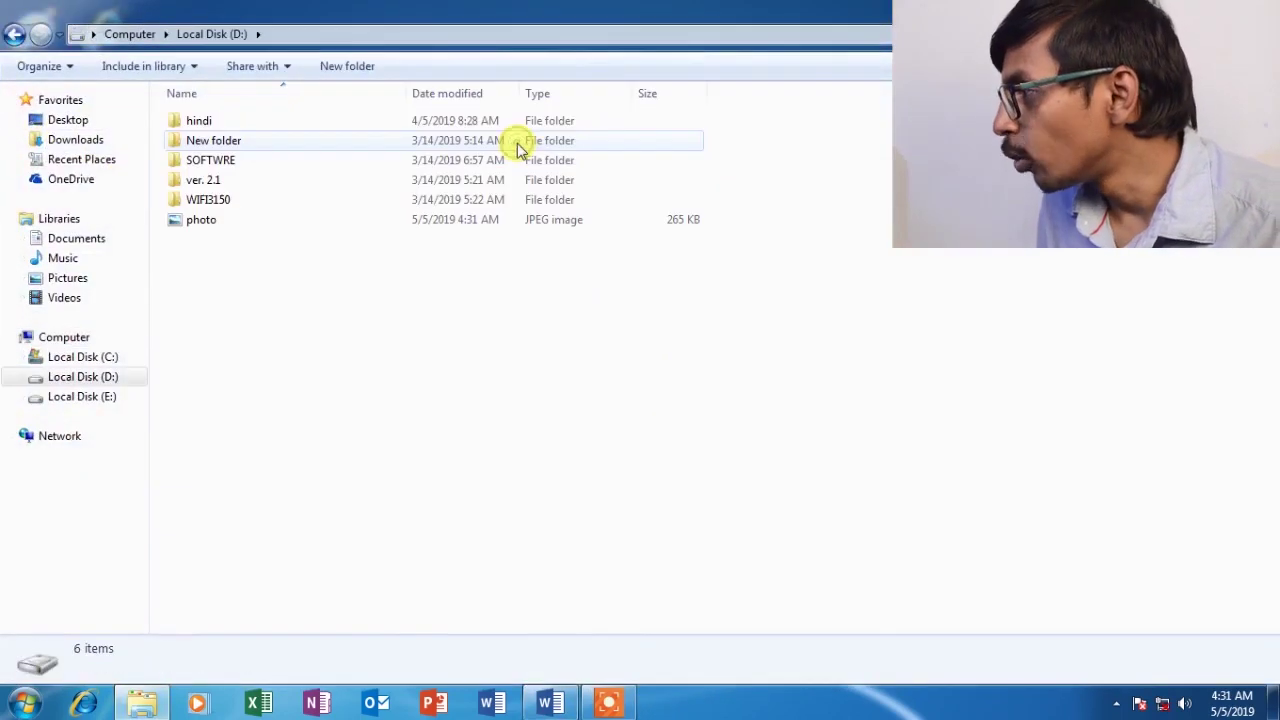
{"action": "left_click", "coordinate": [192, 224]}
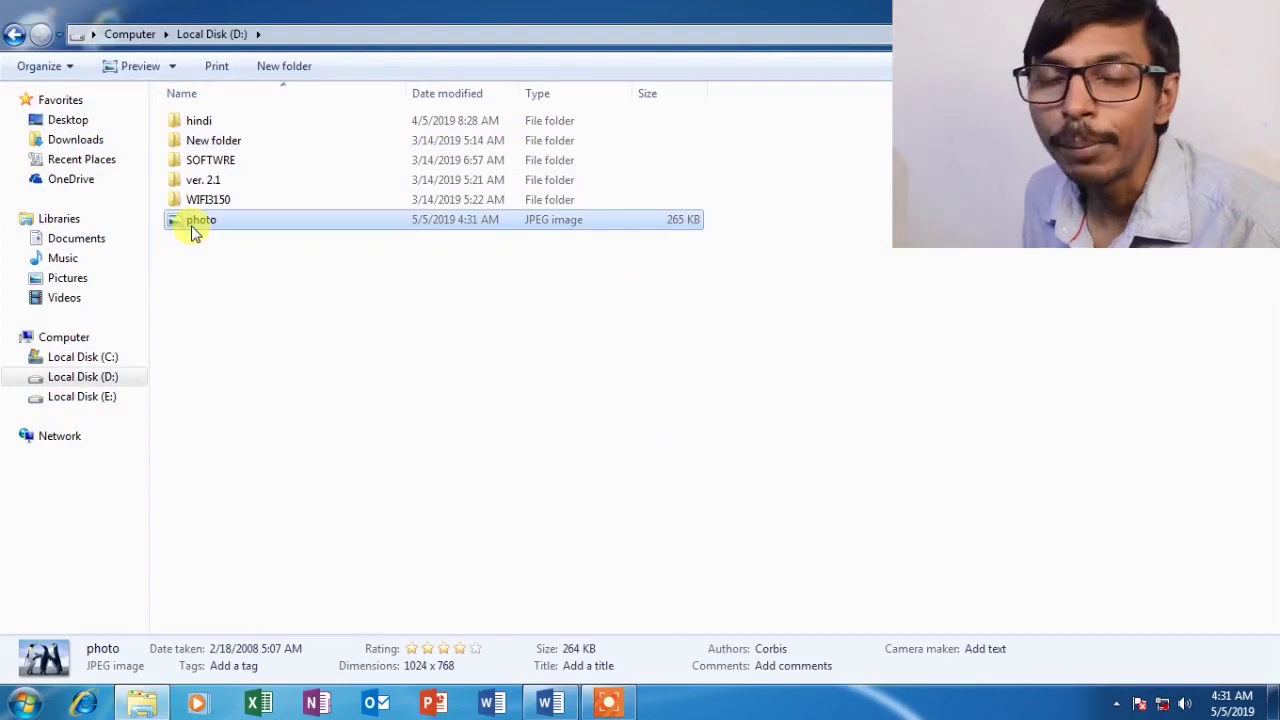
{"action": "left_click", "coordinate": [14, 34]}
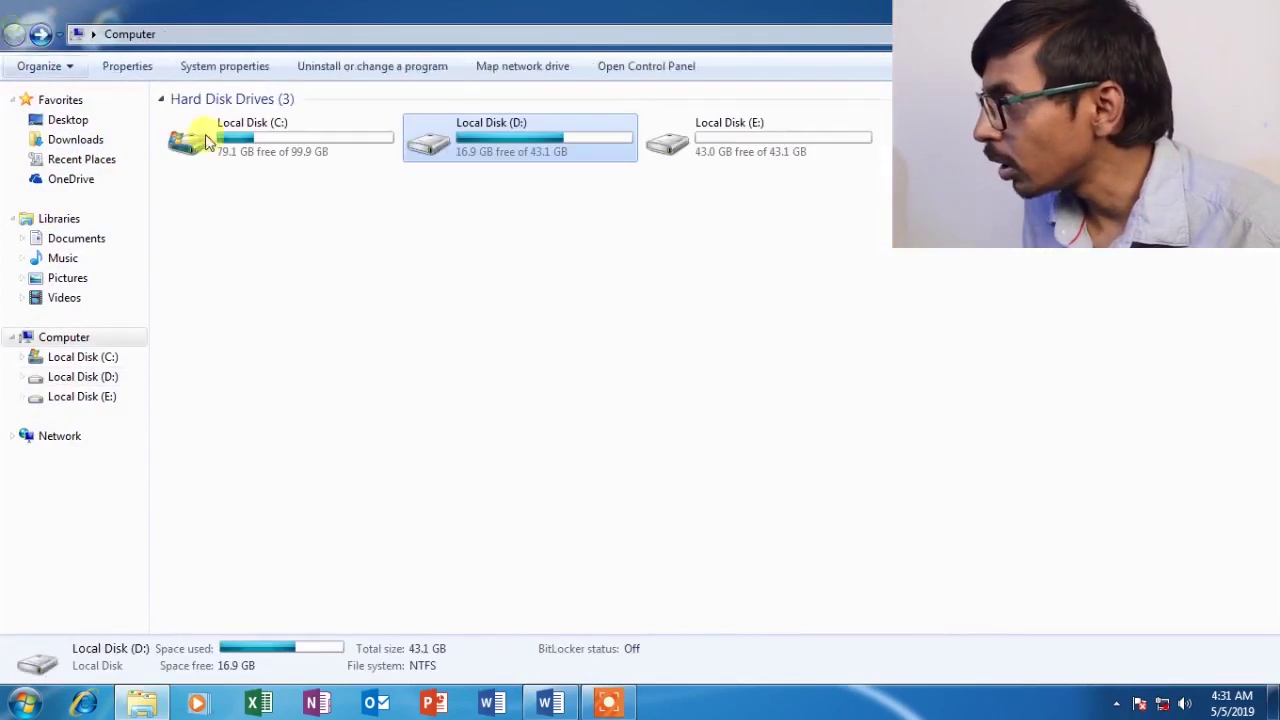
- Cut the photo file from Local Disk (D:) and paste it into Local Disk (E:)
{"action": "double_click", "coordinate": [500, 137]}
{"action": "left_click", "coordinate": [200, 224]}
{"action": "right_click", "coordinate": [203, 224]}
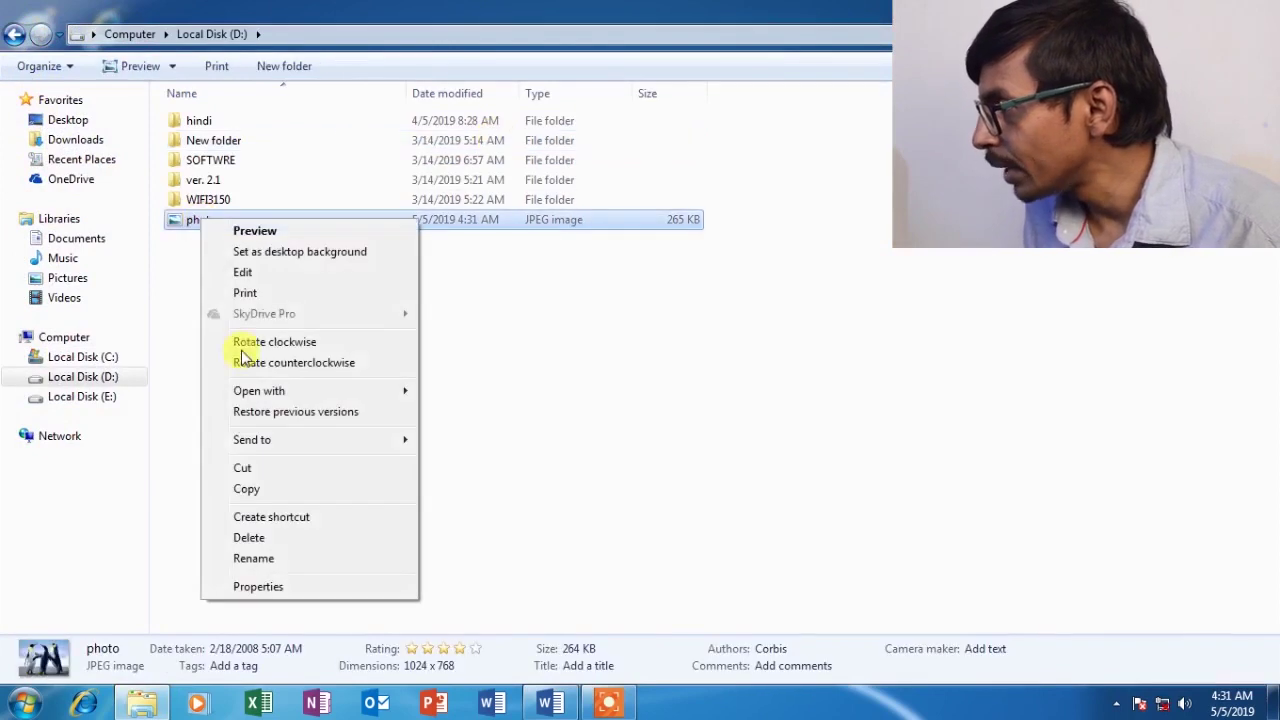
{"action": "left_click", "coordinate": [243, 465]}
{"action": "left_click", "coordinate": [14, 34]}
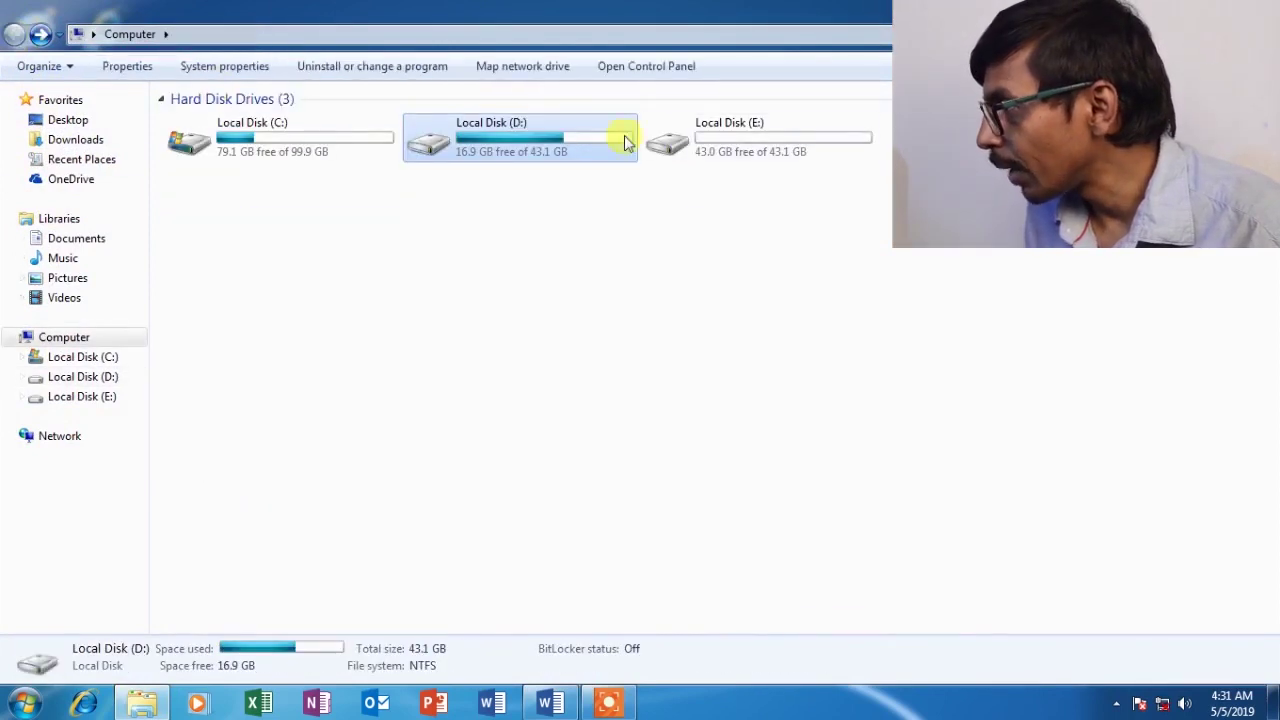
{"action": "double_click", "coordinate": [703, 140]}
{"action": "right_click", "coordinate": [377, 211]}
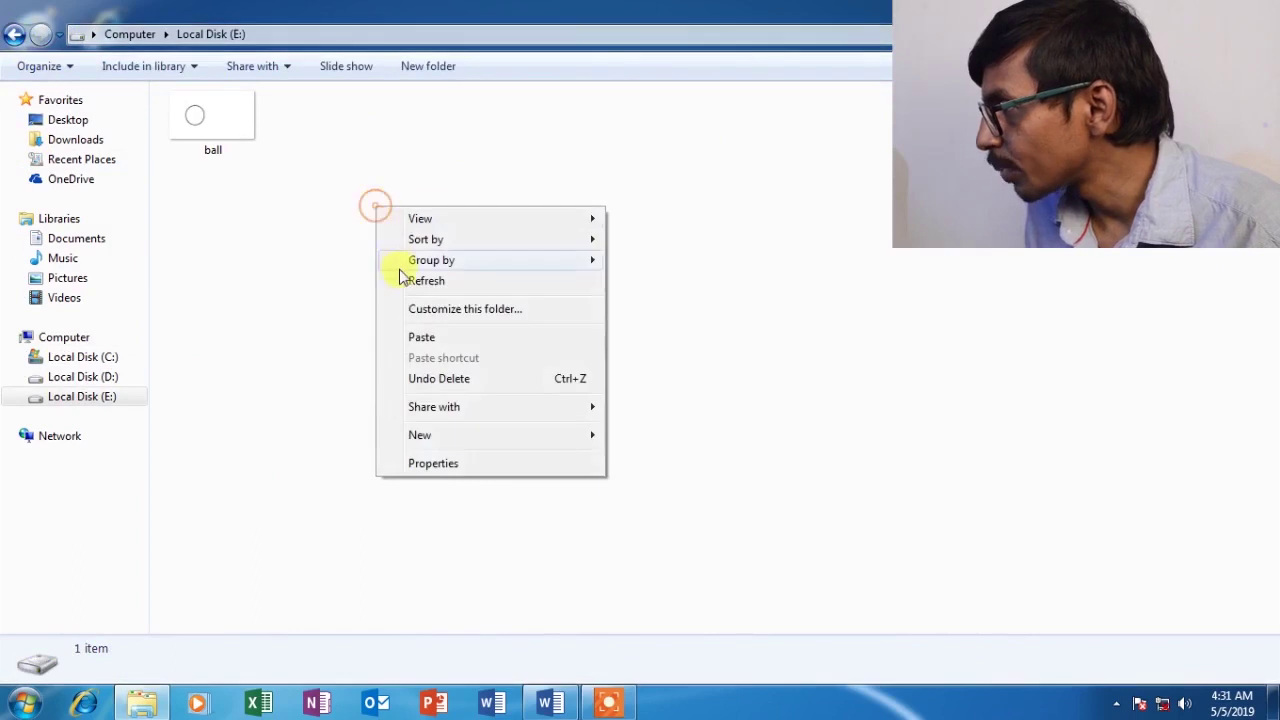
{"action": "left_click", "coordinate": [417, 337]}
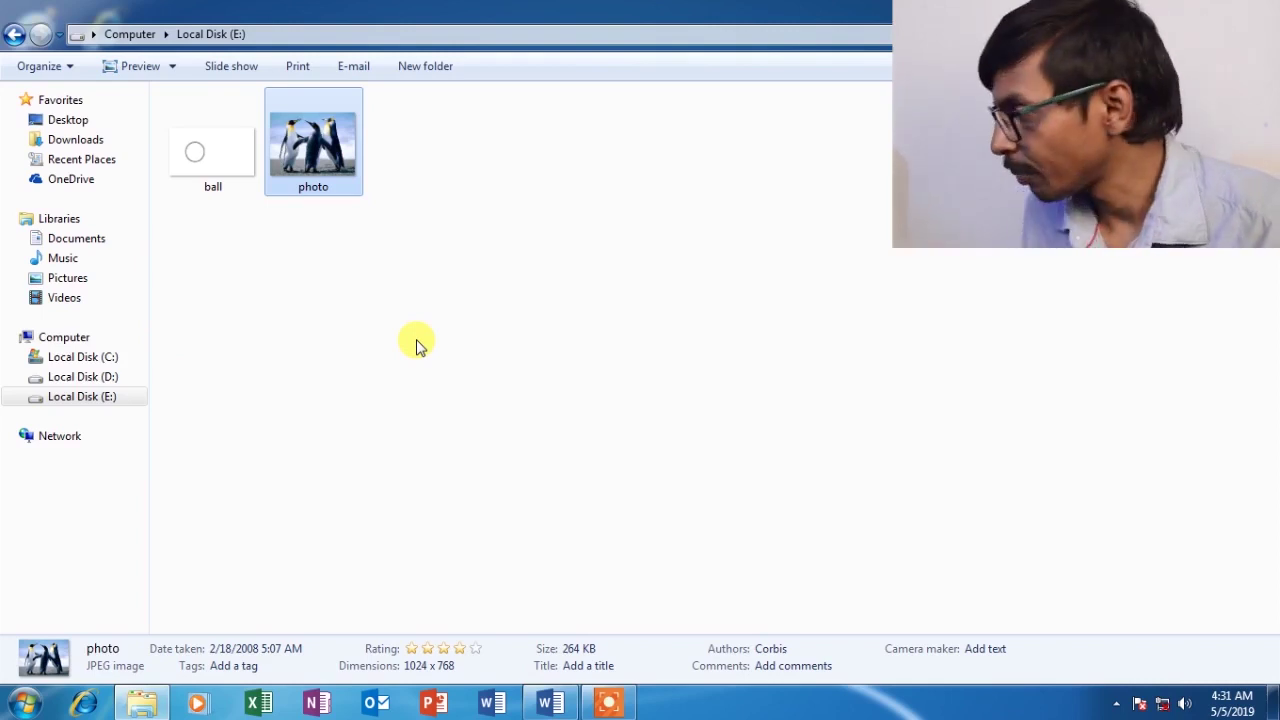
- Switch to the Word document, review the My computer and Recycle bin sections on page 3, and return to the desktop
{"action": "key", "text": "super+d"}
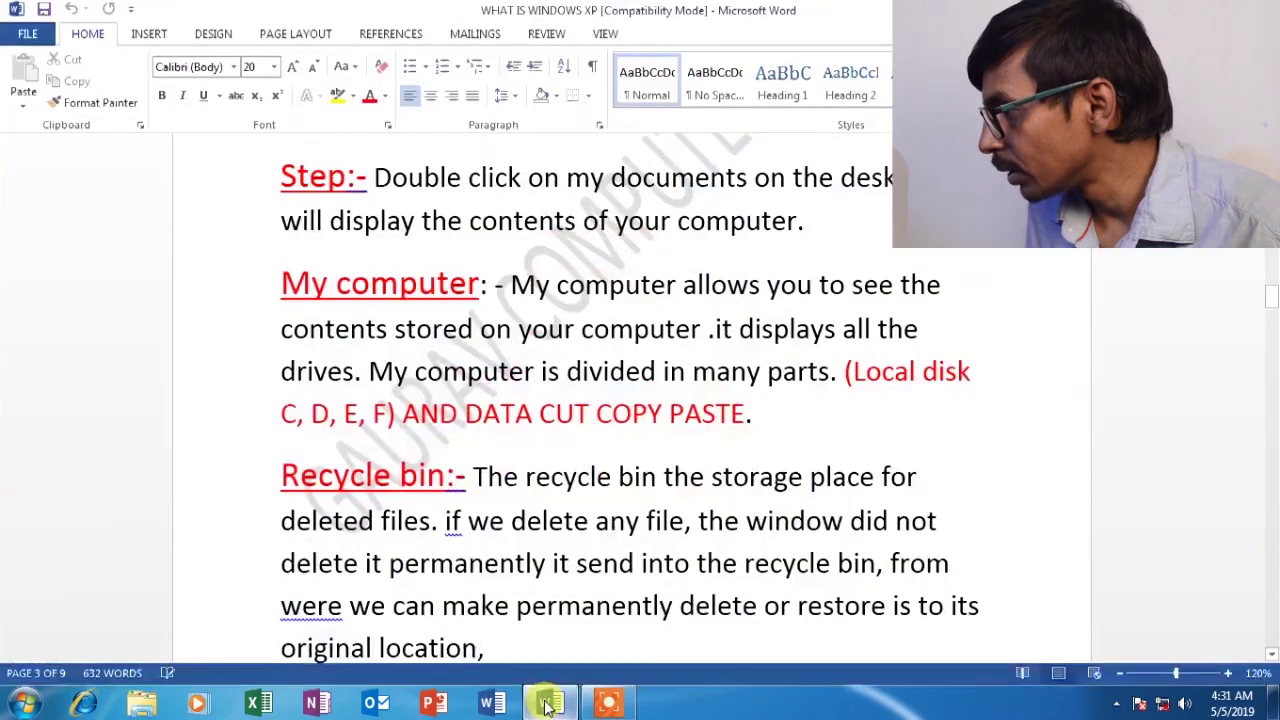
{"action": "left_click", "coordinate": [550, 704]}
{"action": "scroll", "coordinate": [455, 470], "scroll_direction": "down", "scroll_amount": 1}
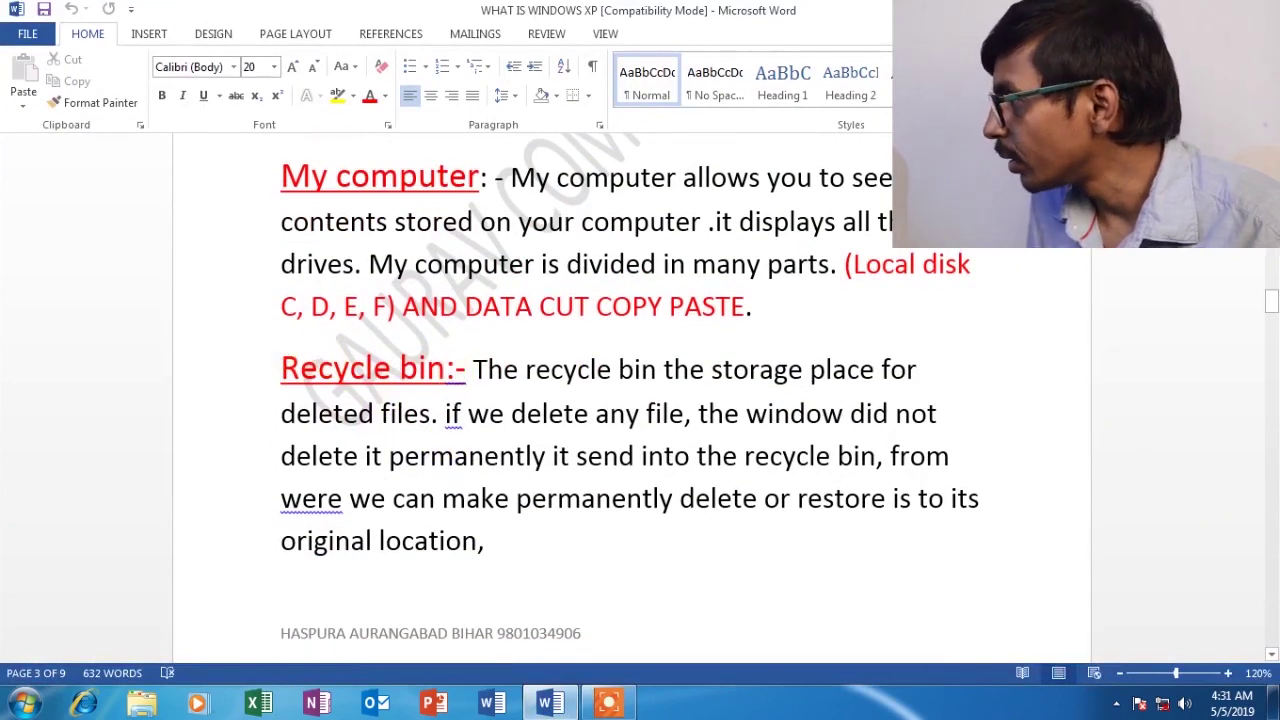
{"action": "key", "text": "super+d"}
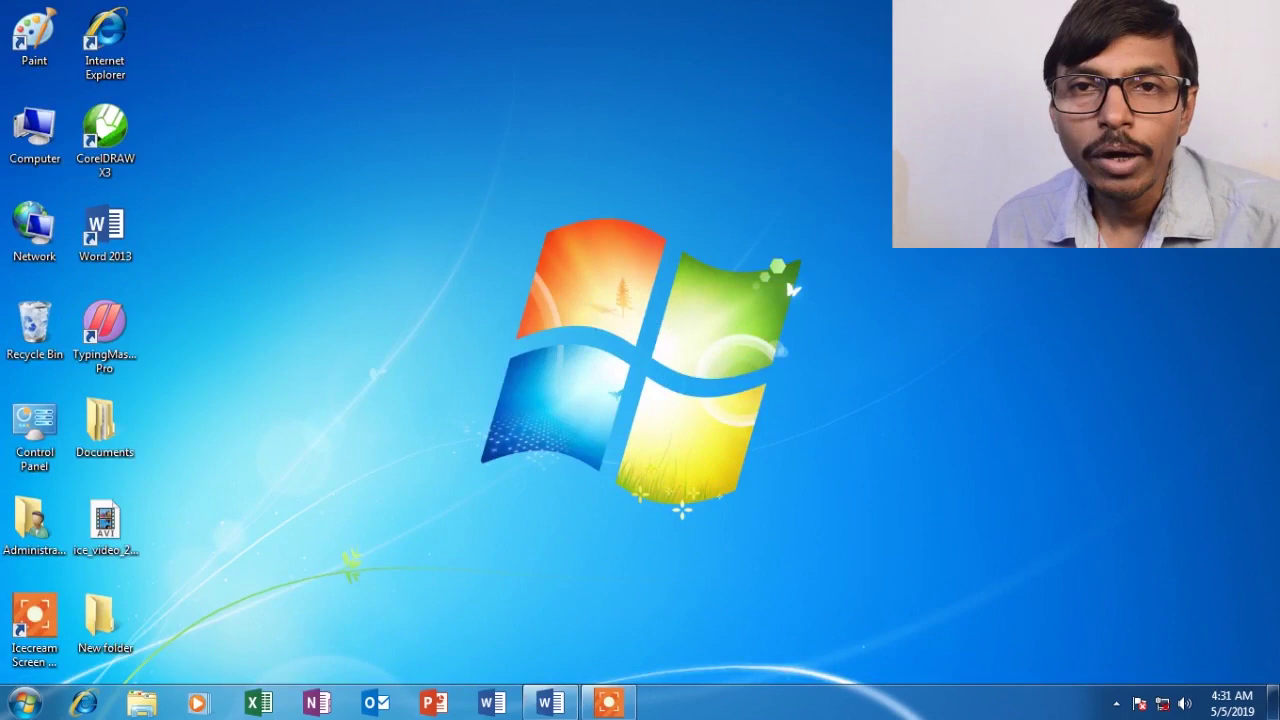